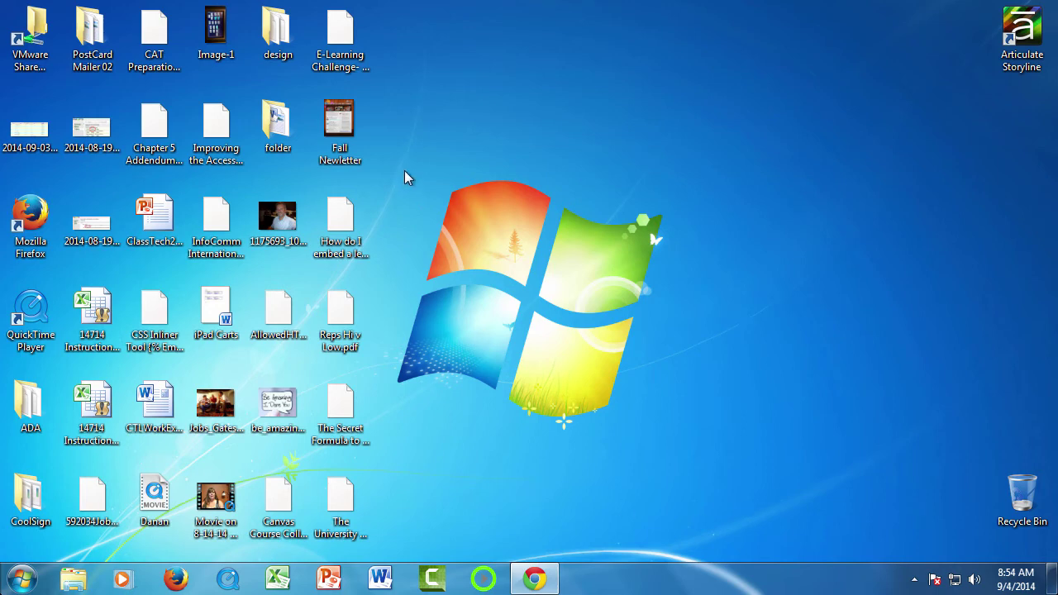
# Open the Windows 7 Start menu from the desktop
pyautogui.moveTo(534, 582)
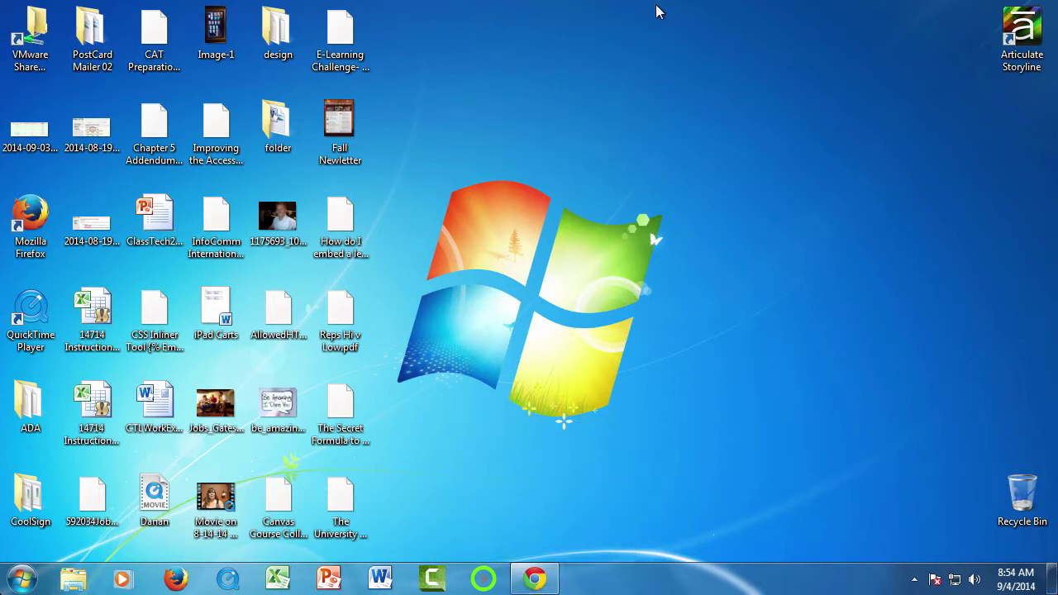
pyautogui.click(22, 580)
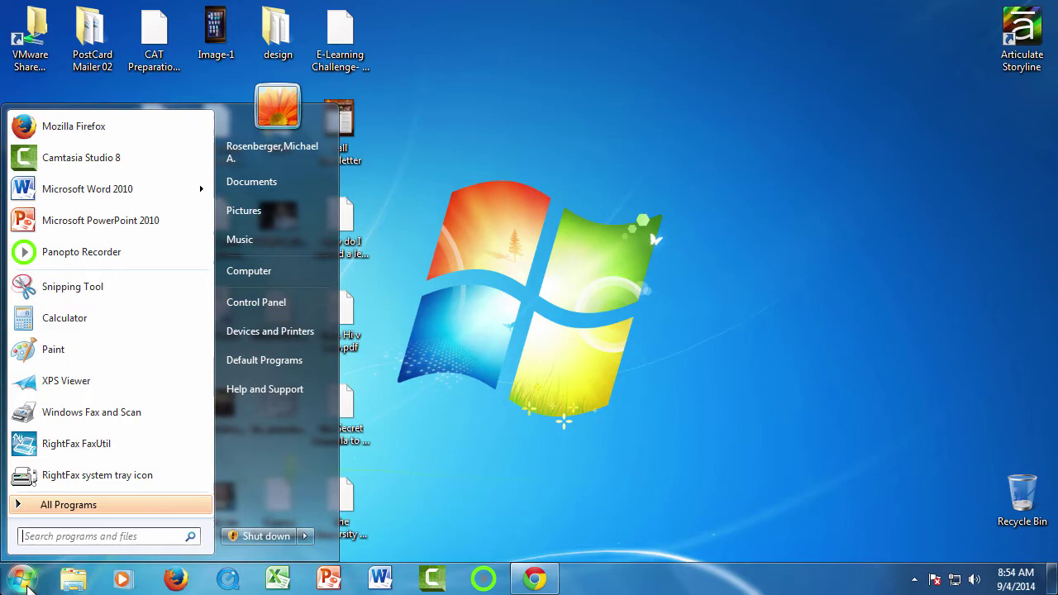
# Open Control Panel from the Start menu and view all items as Large icons
pyautogui.click(449, 467)
pyautogui.click(22, 580)
pyautogui.click(284, 305)
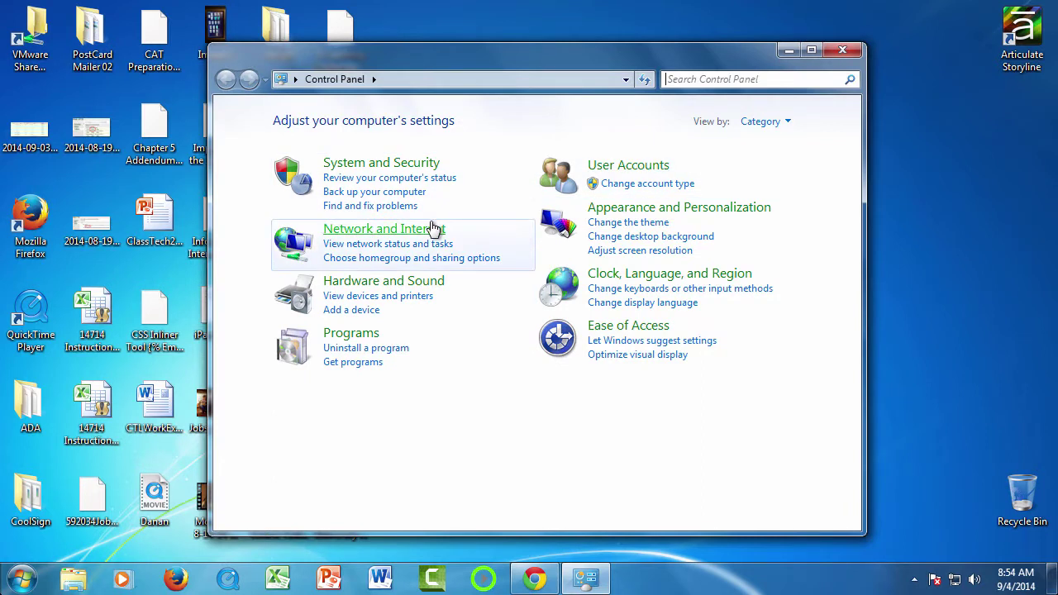
pyautogui.click(790, 122)
pyautogui.click(789, 168)
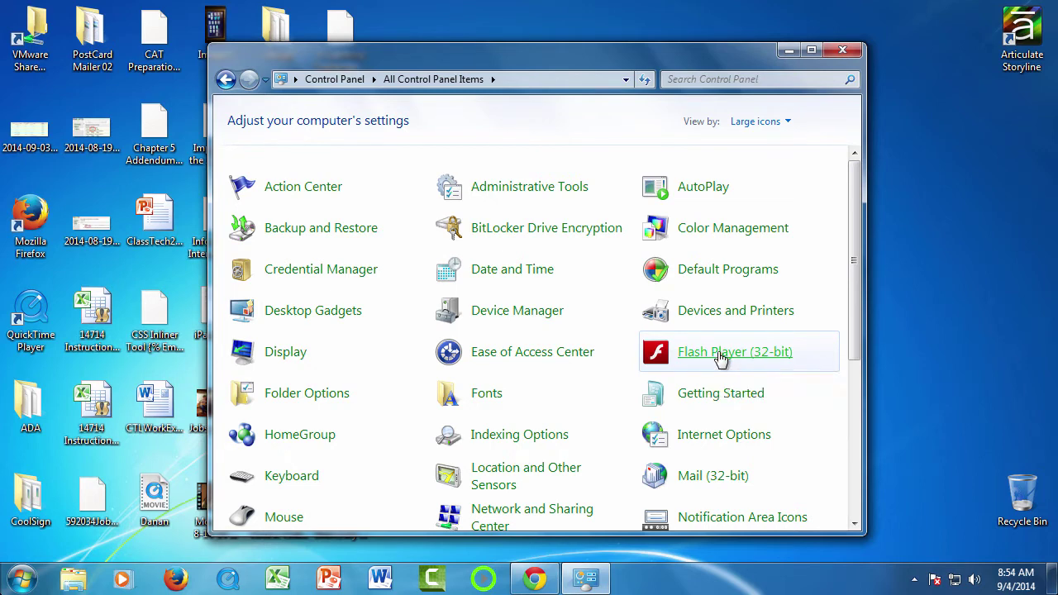
# Open Flash Player (32-bit) settings and review the empty Local Storage Settings by Site list
pyautogui.click(720, 356)
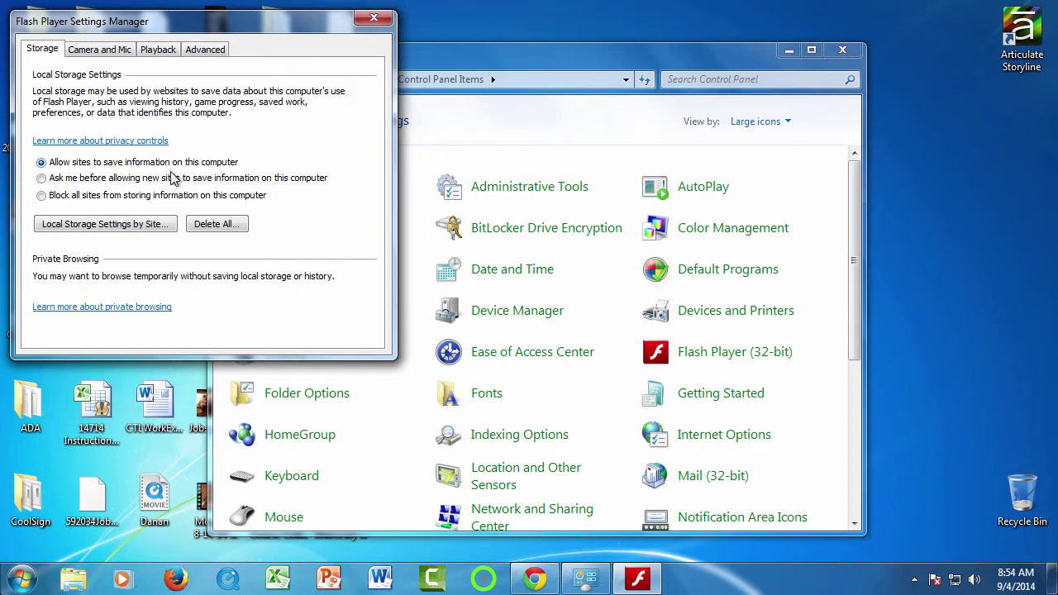
pyautogui.click(139, 231)
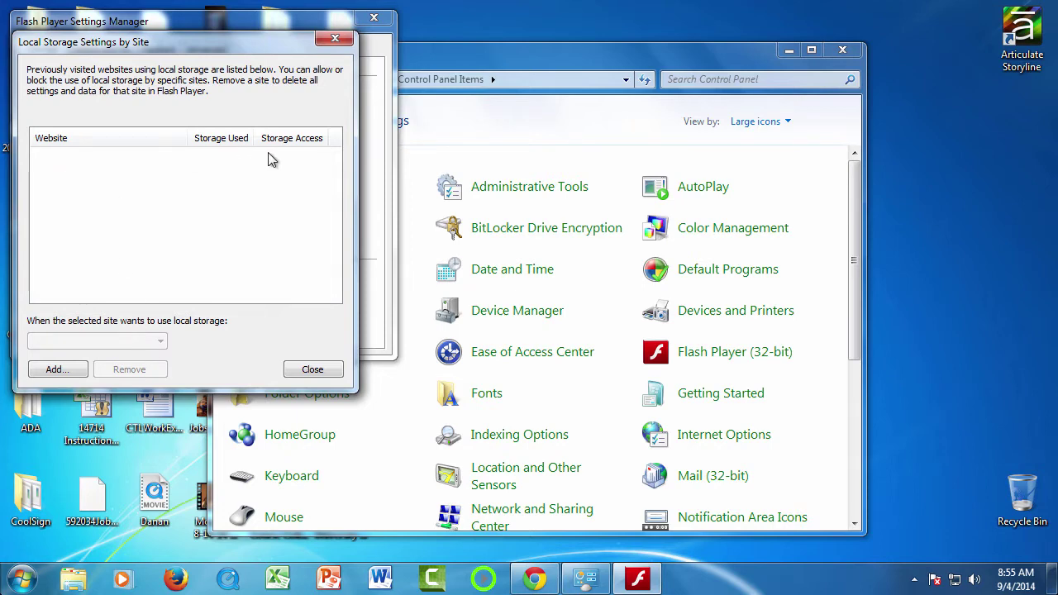
pyautogui.click(319, 376)
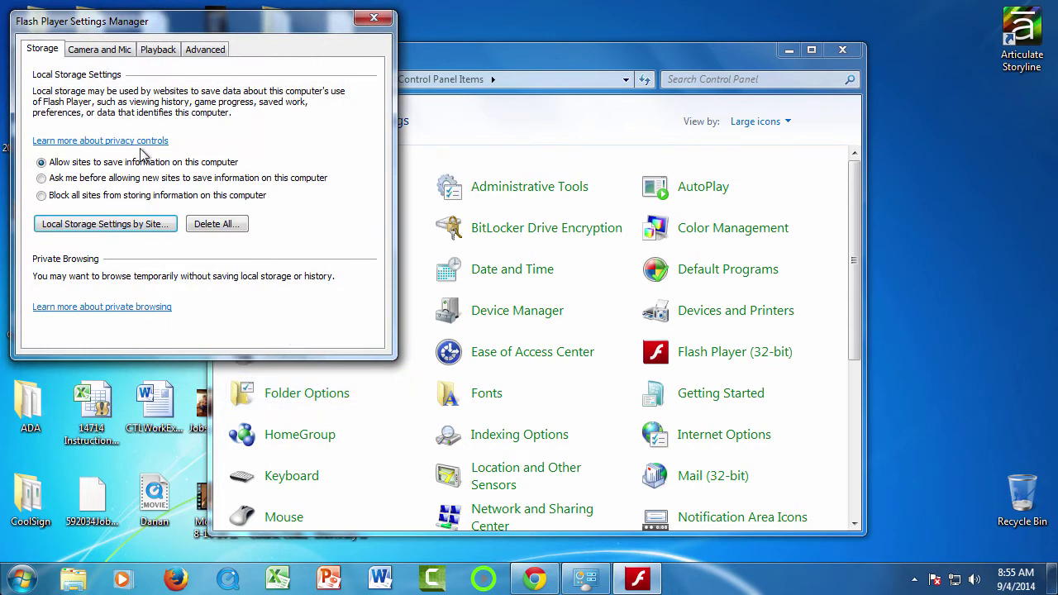
# Review the empty Camera and Microphone Settings by Site list, then show the Playback settings
pyautogui.click(109, 50)
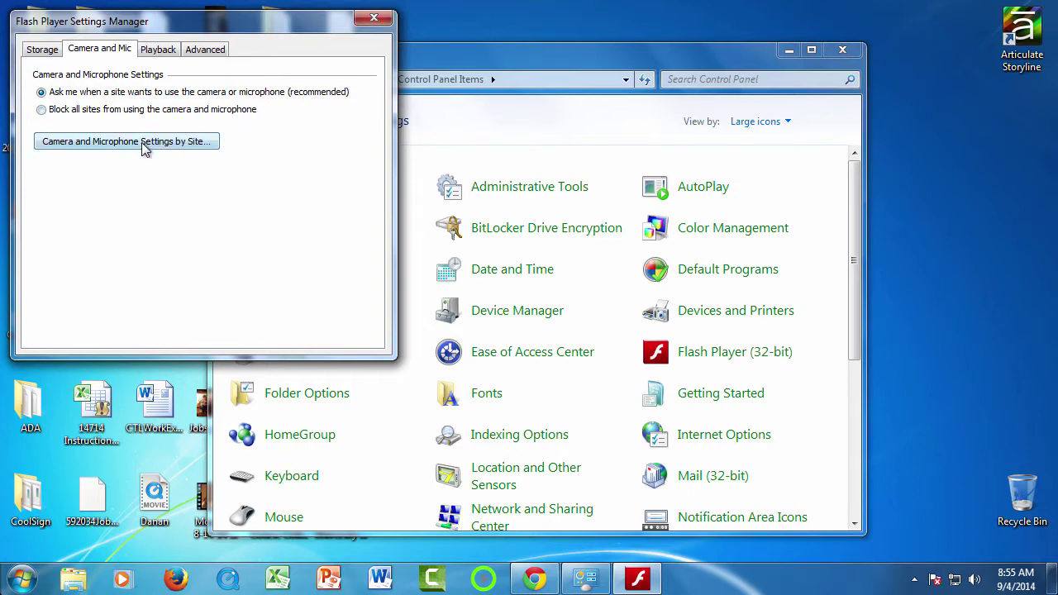
pyautogui.click(122, 143)
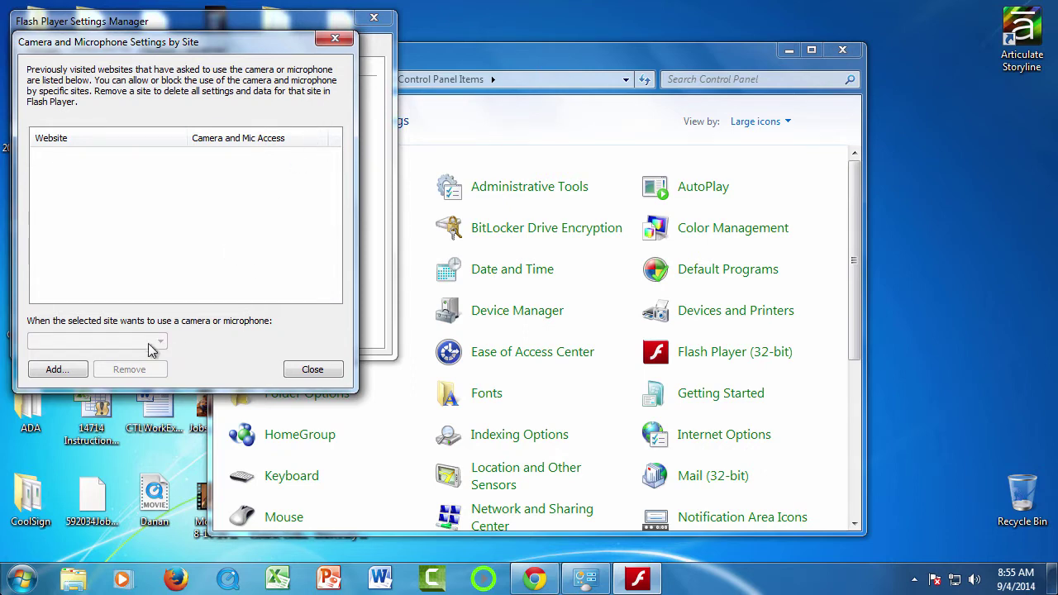
pyautogui.click(313, 371)
pyautogui.click(164, 51)
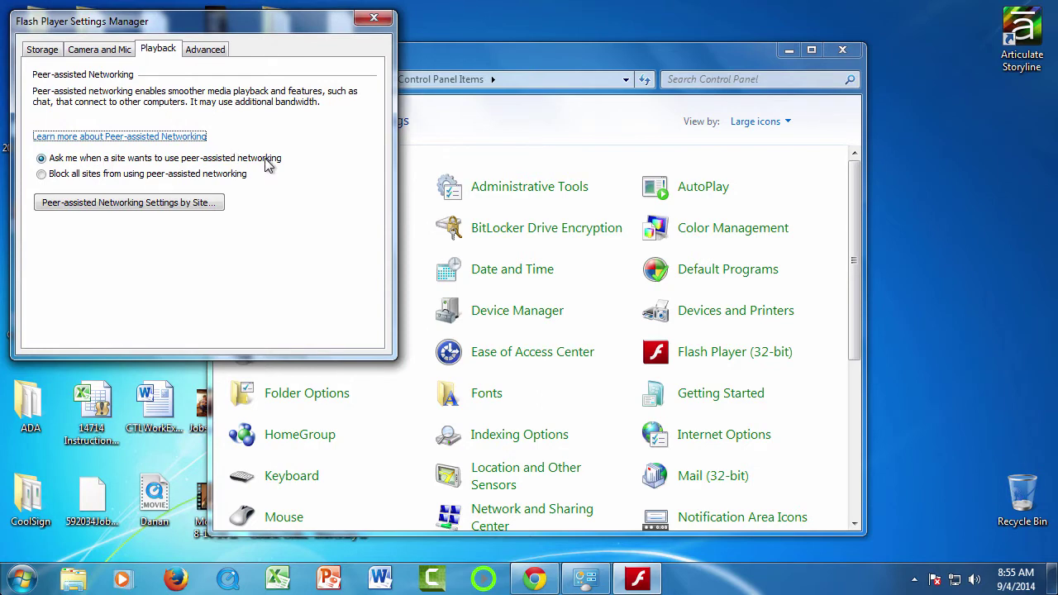
# Show the Advanced Flash Player settings listing ActiveX version 13.0.0.214
pyautogui.click(204, 52)
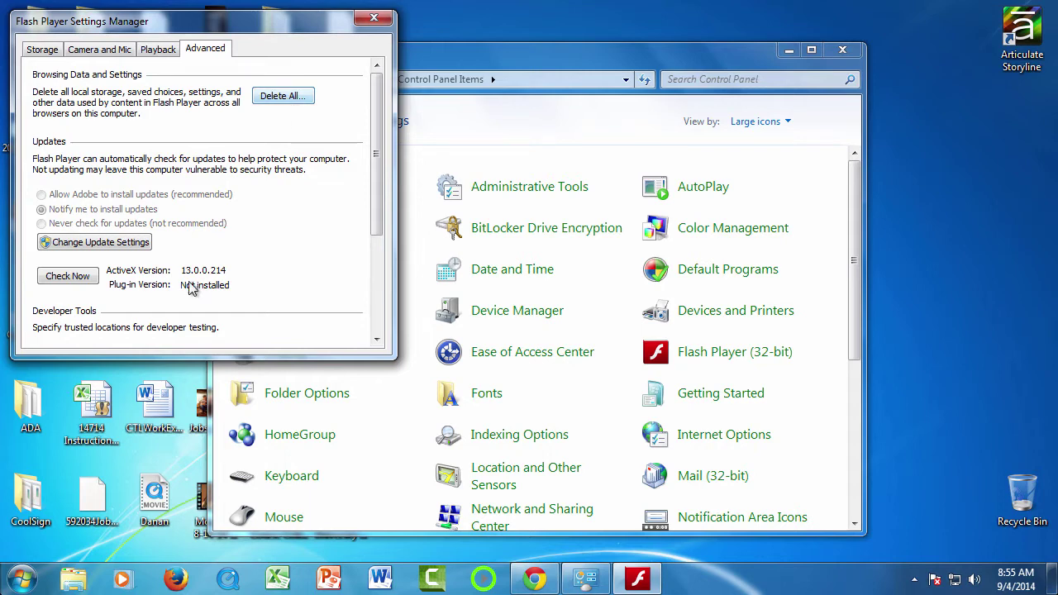
# Check for a newer Flash Player version, opening Adobe's about page in Firefox
pyautogui.click(70, 279)
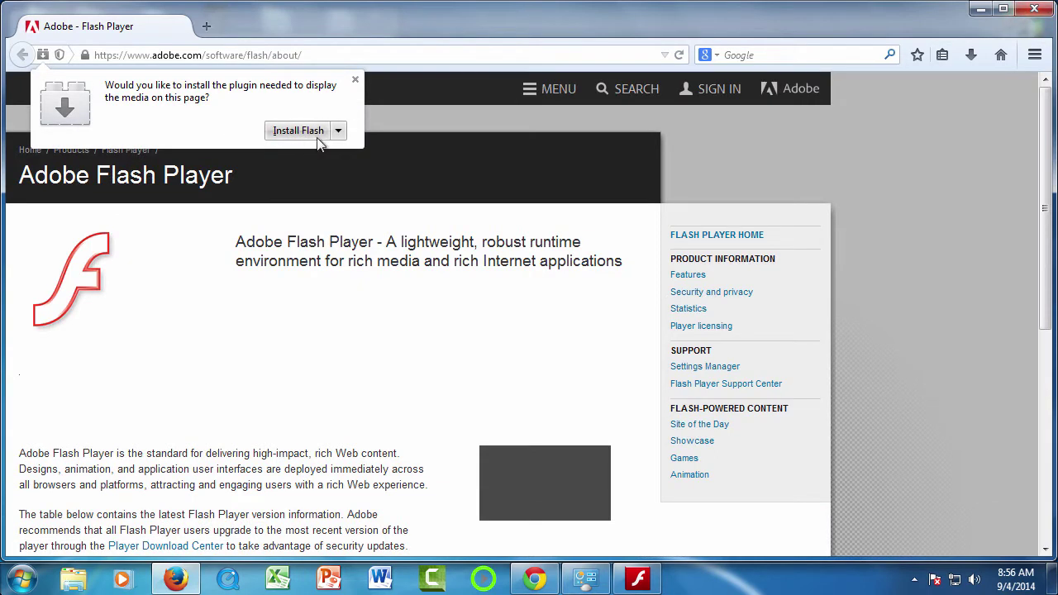
# Dismiss the Flash install prompt and close Firefox
pyautogui.click(355, 82)
pyautogui.click(1034, 8)
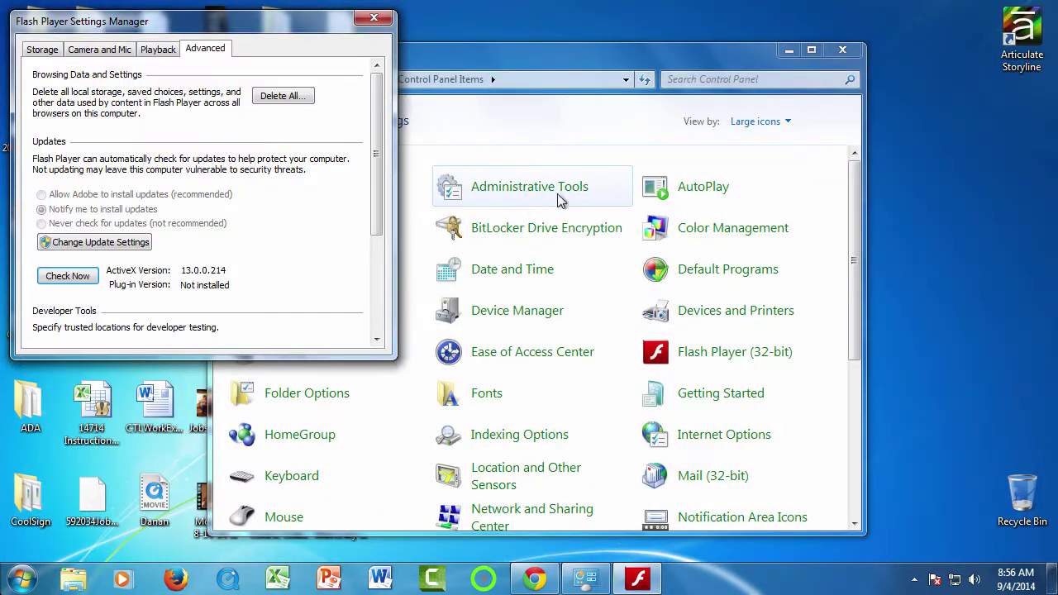
pyautogui.scroll(-3, 240, 158)
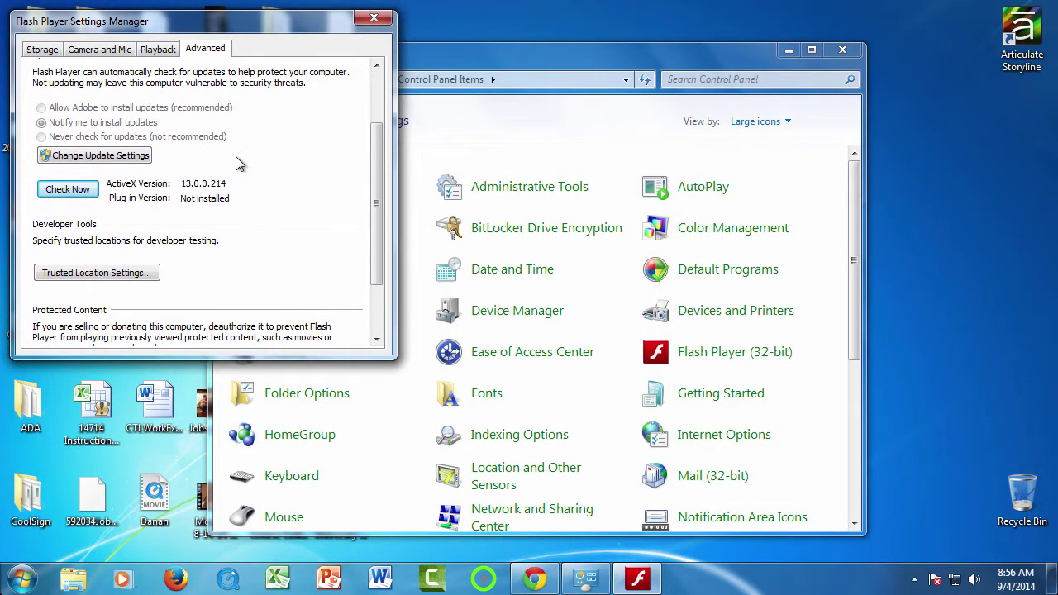
pyautogui.scroll(-3, 235, 157)
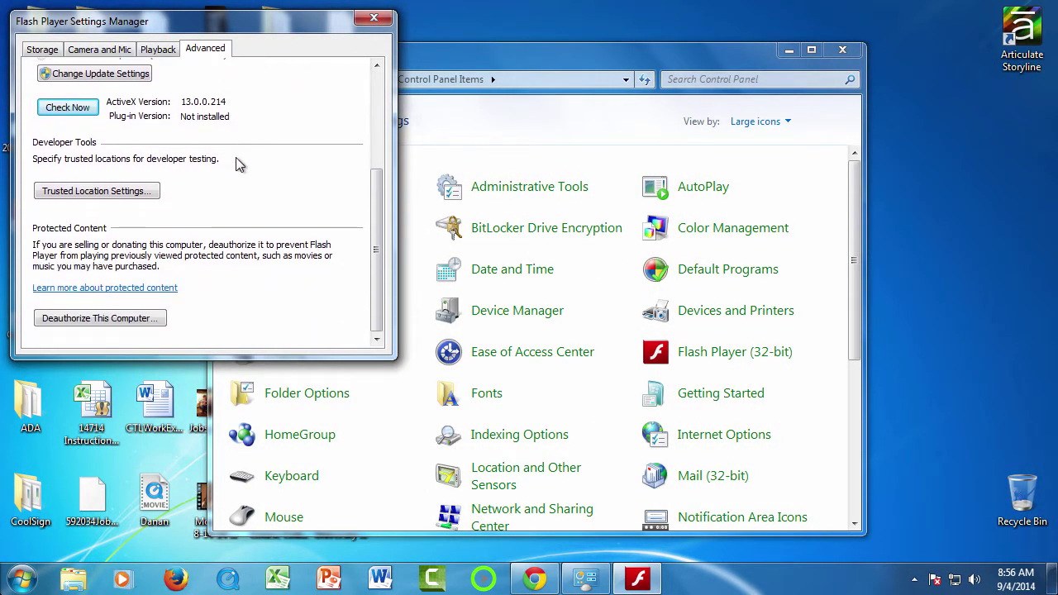
pyautogui.scroll(5, 236, 163)
# Recheck the Camera and Mic per-site permissions list, confirming it is still empty
pyautogui.click(43, 51)
pyautogui.click(91, 51)
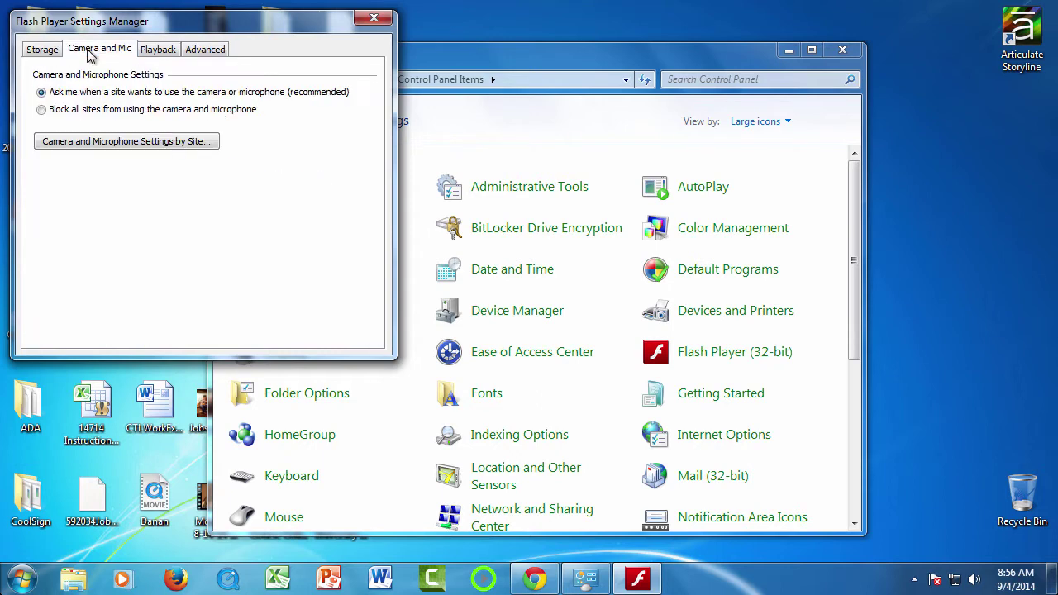
pyautogui.click(125, 141)
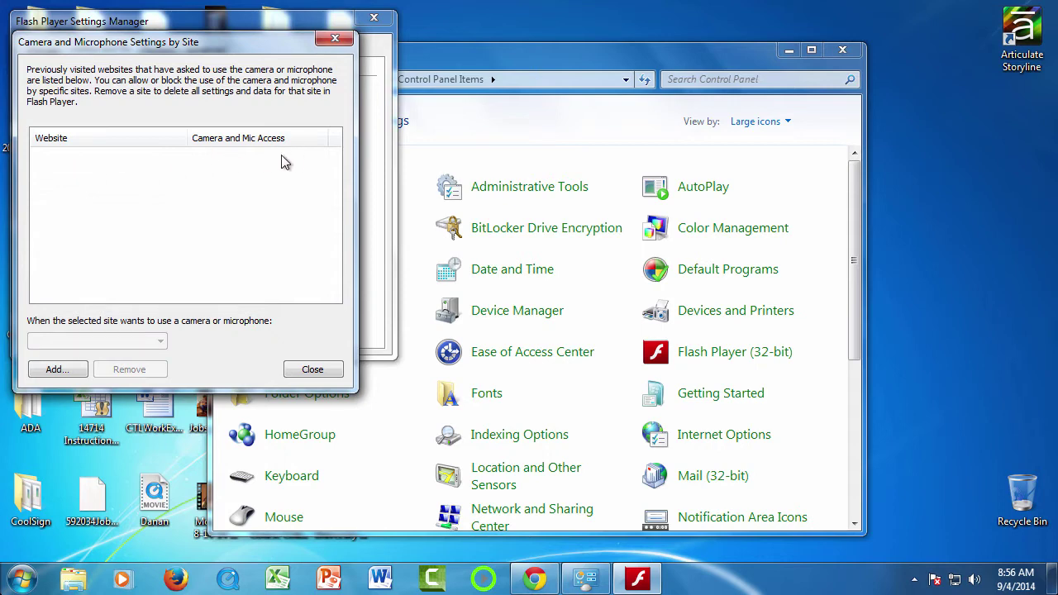
pyautogui.click(334, 41)
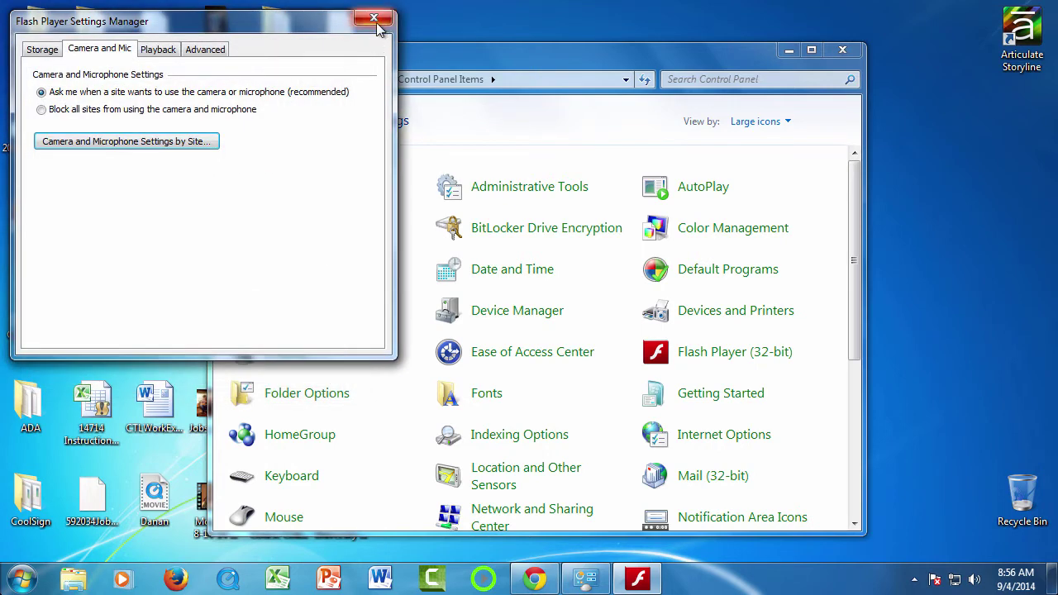
# Close the Settings Manager and Control Panel, returning to the Canvas Getting Started editor in Chrome
pyautogui.click(376, 25)
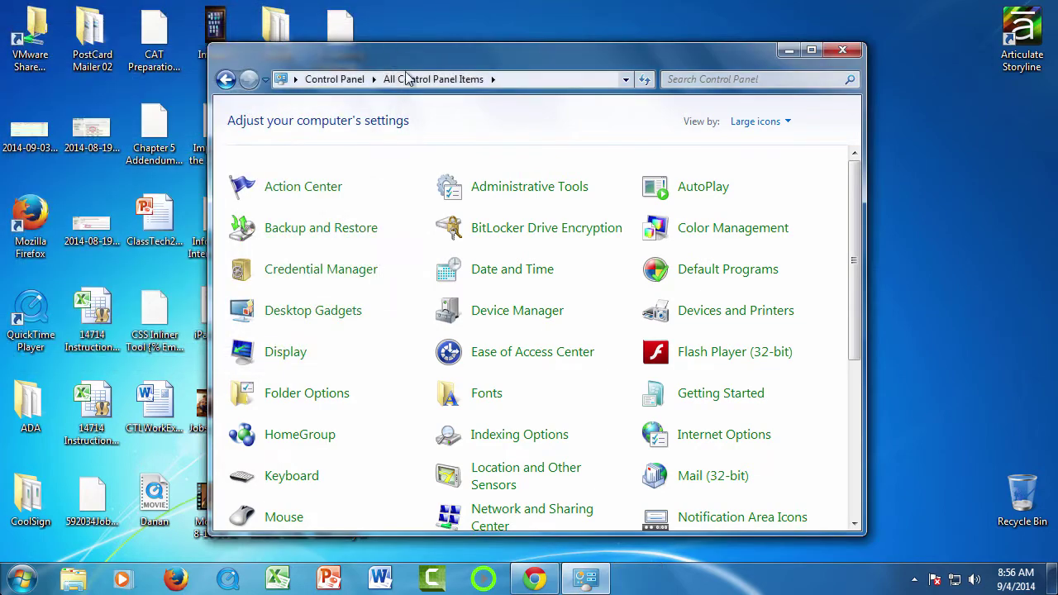
pyautogui.click(842, 51)
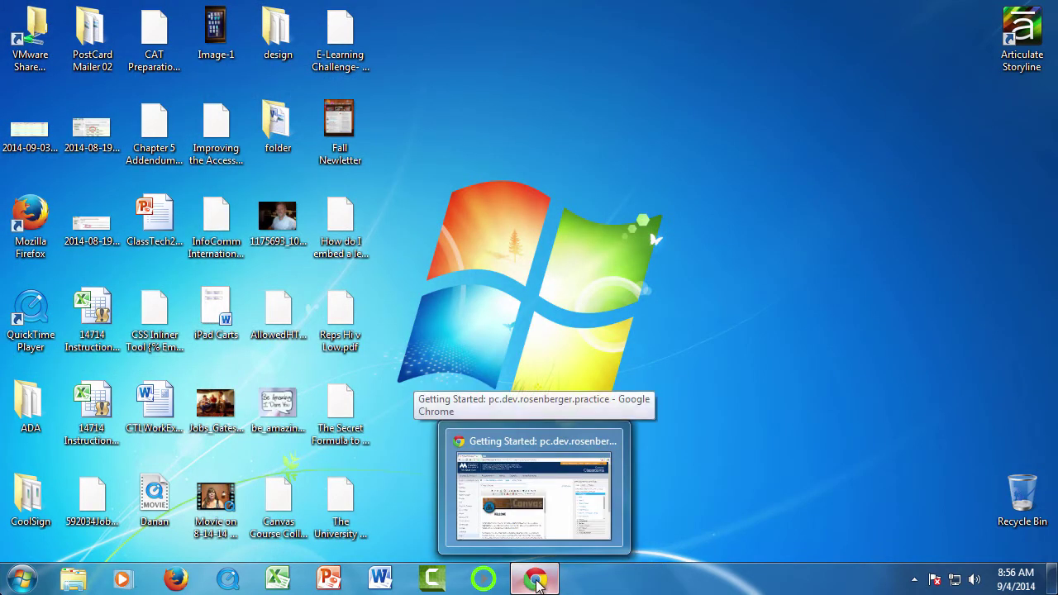
pyautogui.click(537, 584)
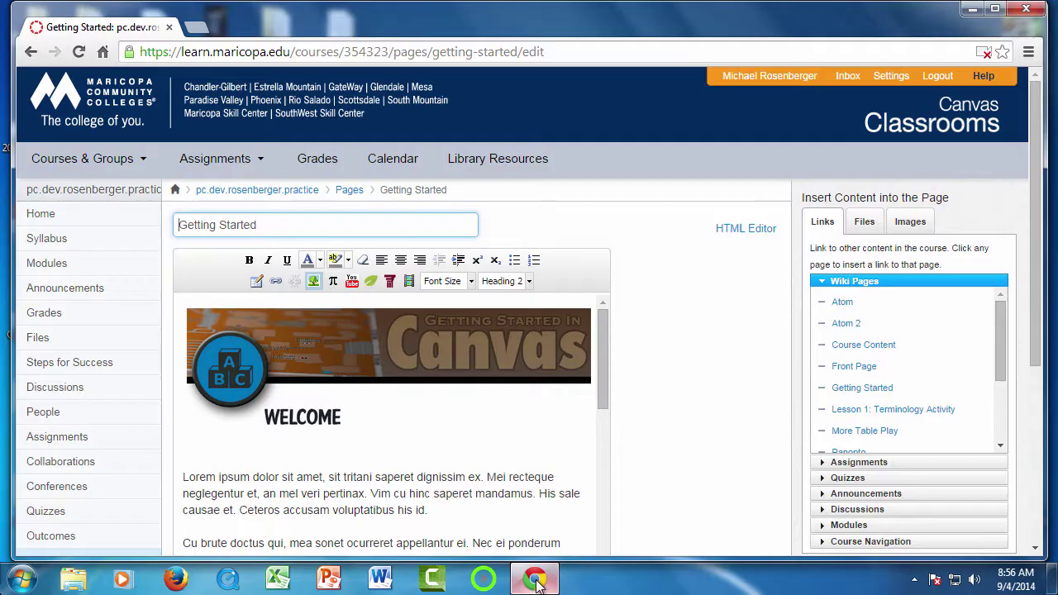
# Open the Record/Upload Media recorder and allow learn.maricopa.edu camera and microphone access in Chrome
pyautogui.click(408, 282)
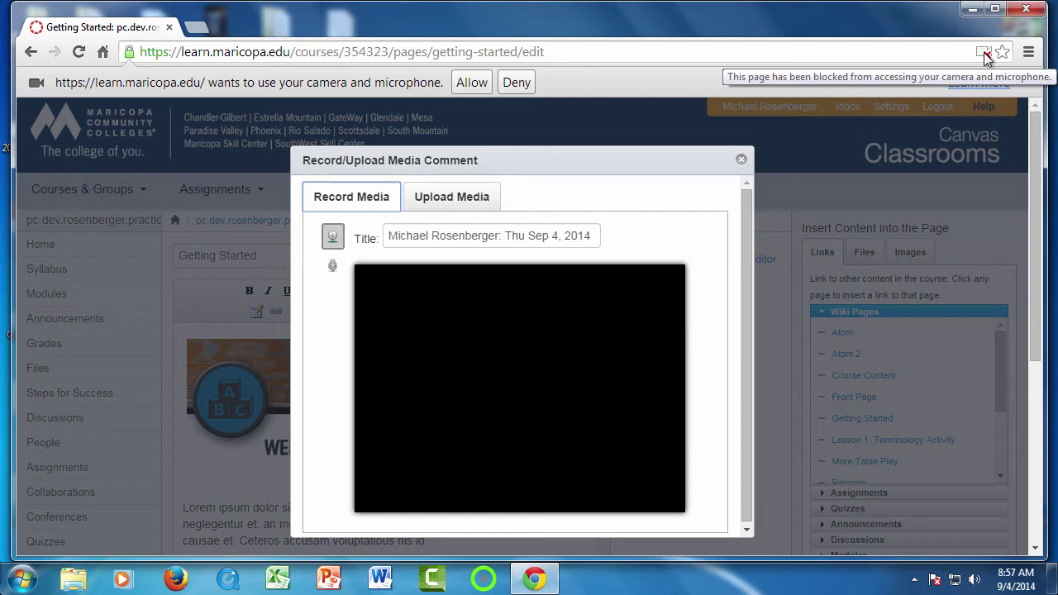
pyautogui.click(472, 83)
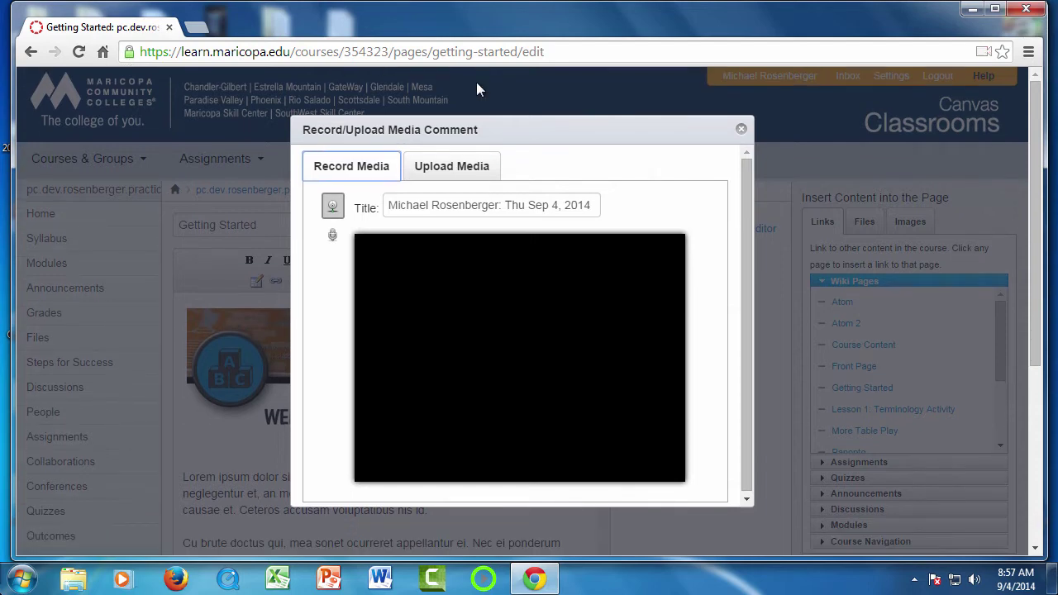
pyautogui.click(982, 55)
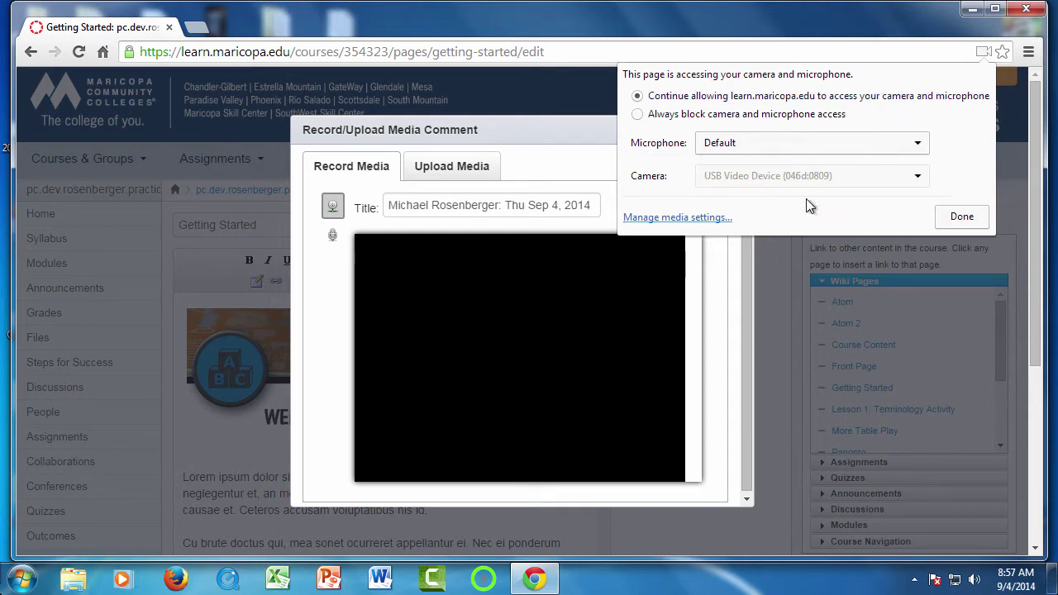
pyautogui.click(961, 217)
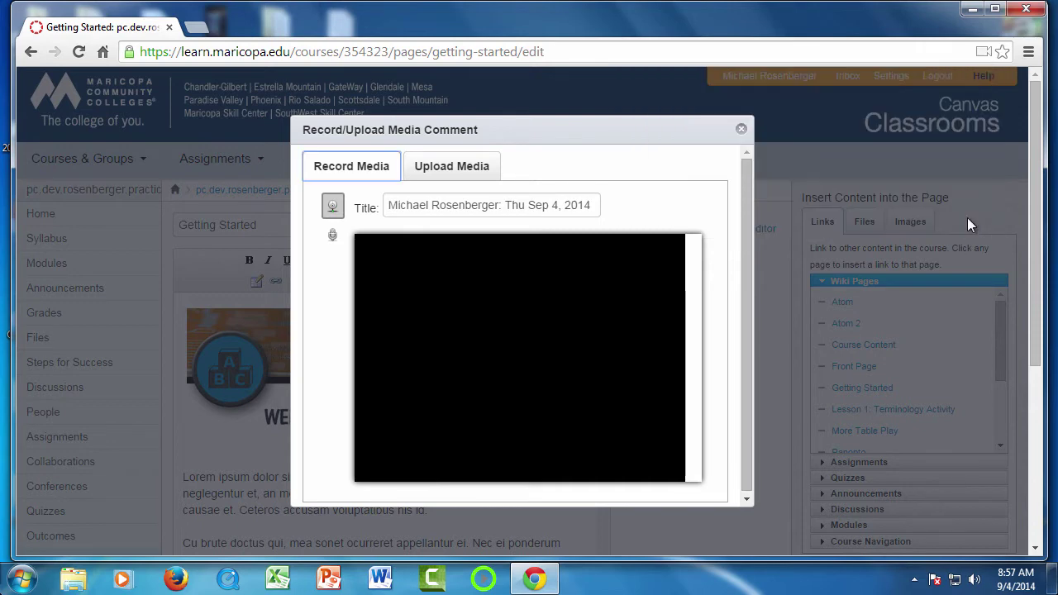
# Check the recorder's Flash privacy settings show learn.maricopa.edu allowed and remembered
pyautogui.scroll(-1, 528, 314)
pyautogui.scroll(-1, 512, 281)
pyautogui.scroll(2, 503, 247)
pyautogui.rightClick(485, 370)
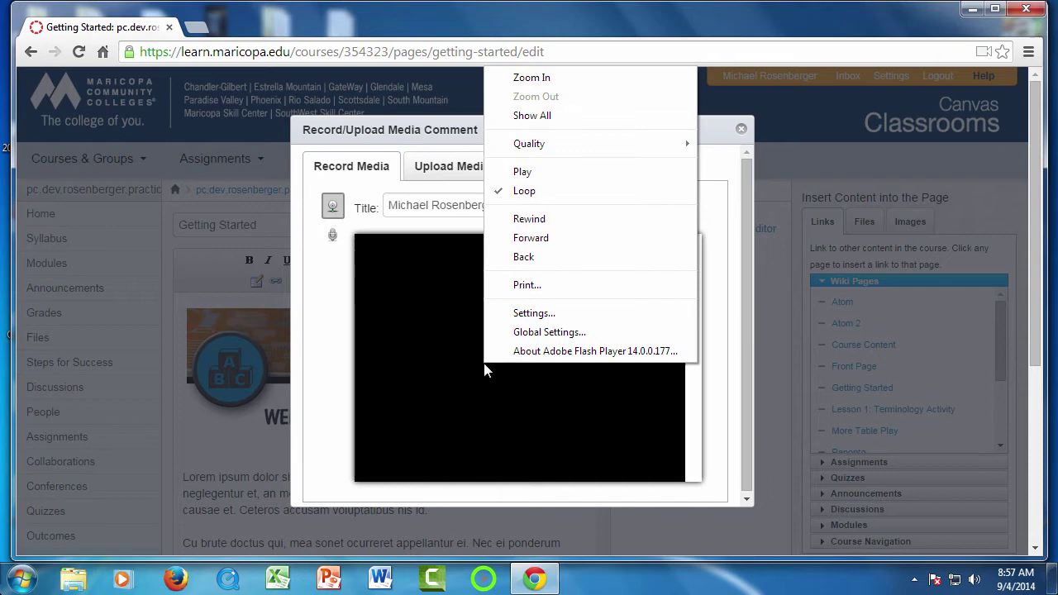
pyautogui.click(557, 320)
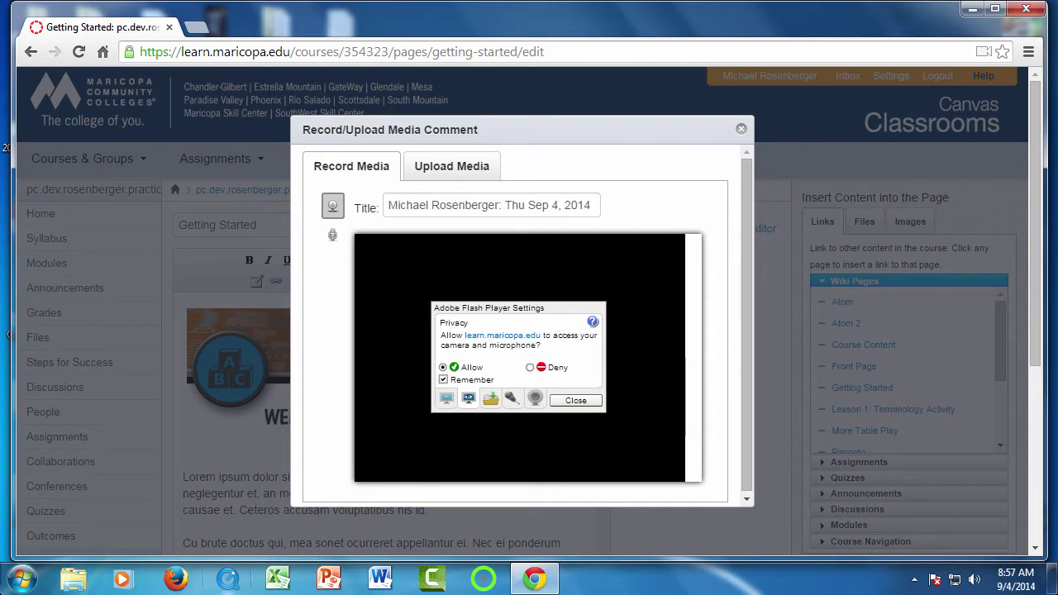
# Reopen the Flash Player (32-bit) Settings Manager via Start and Control Panel
pyautogui.click(20, 582)
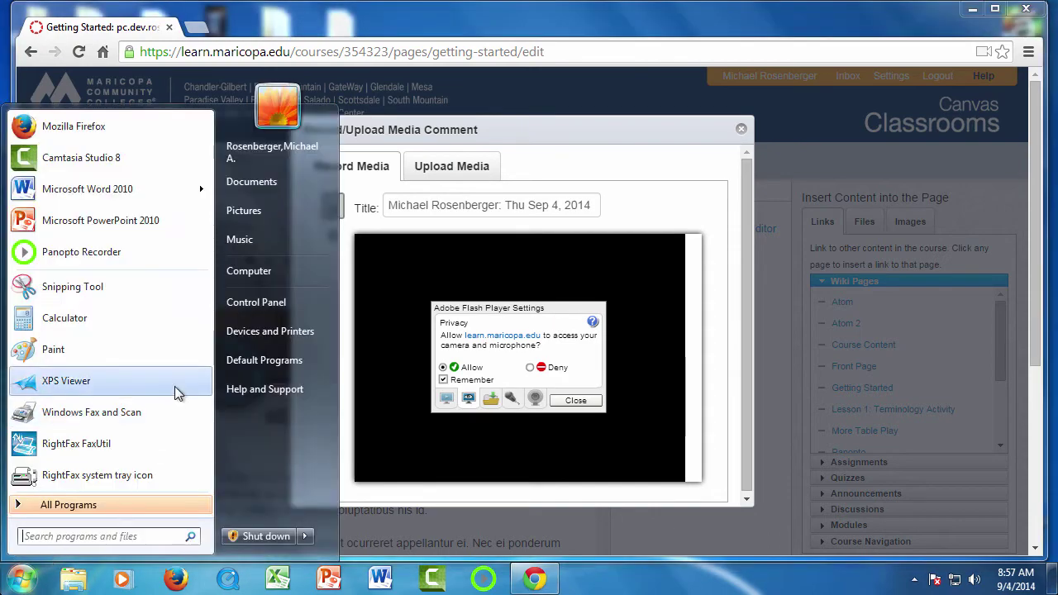
pyautogui.click(258, 298)
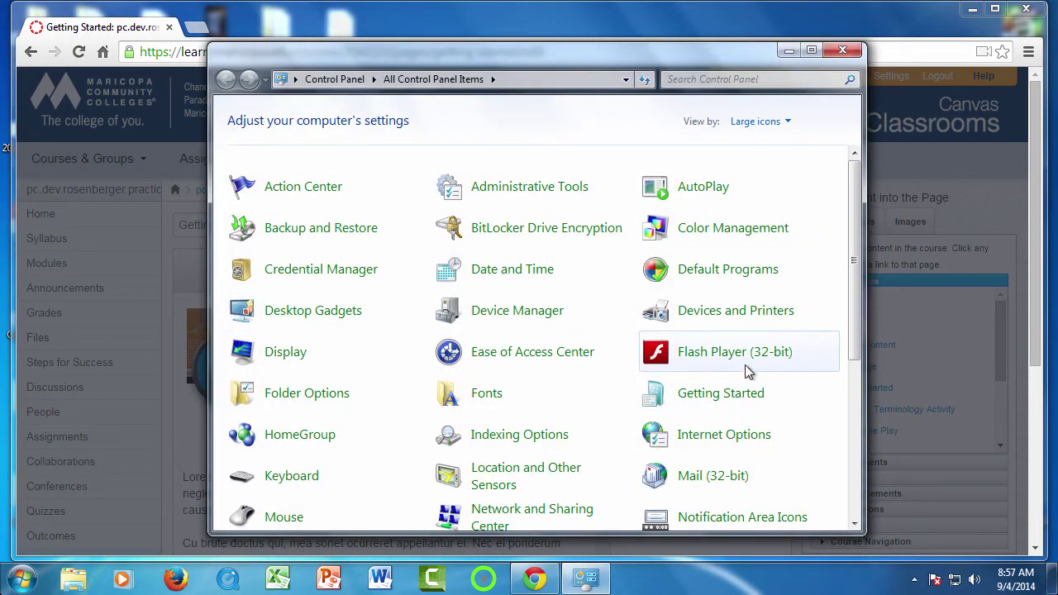
pyautogui.click(738, 355)
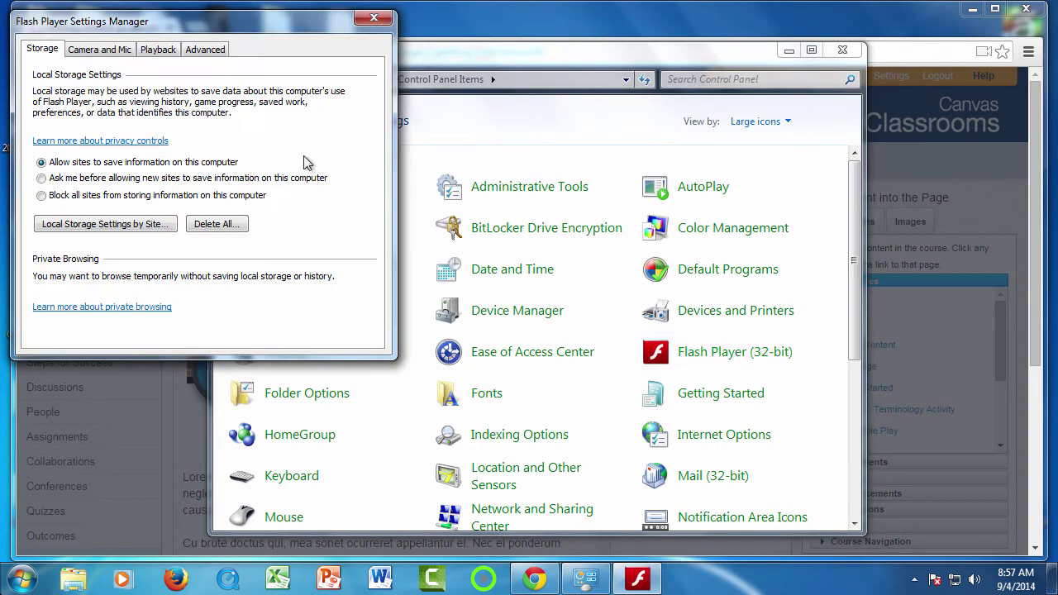
# Close the Settings Manager and Control Panel, then review the Flash Display, Privacy and Local Storage tabs
pyautogui.click(373, 17)
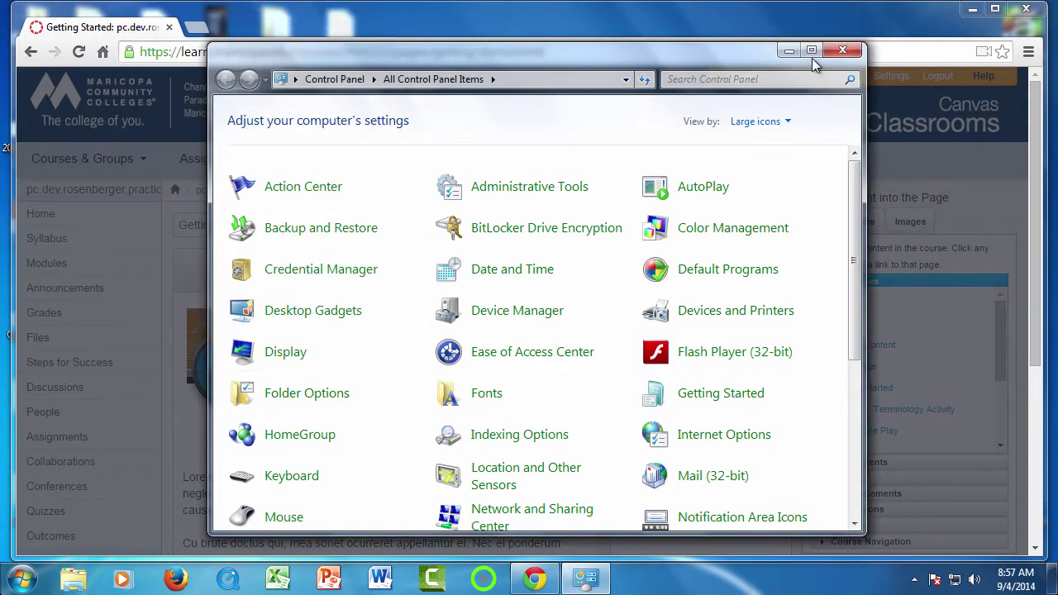
pyautogui.click(842, 49)
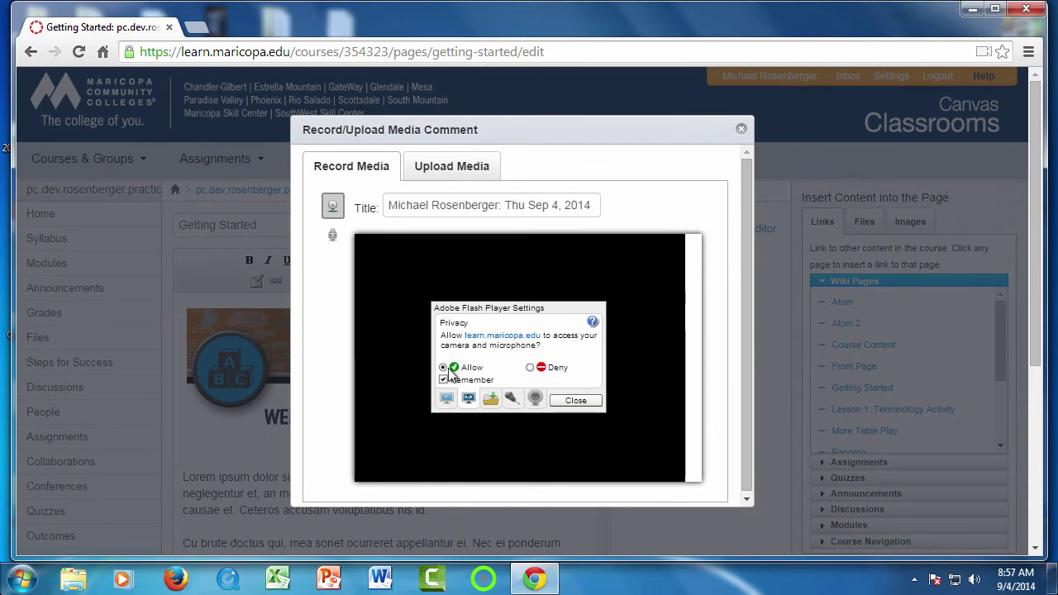
pyautogui.click(446, 399)
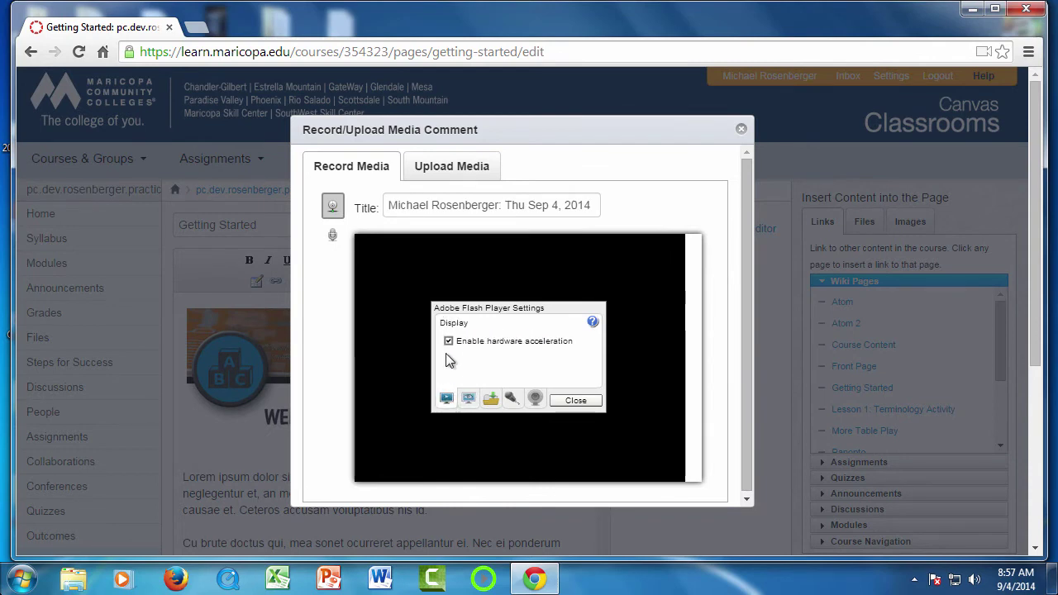
pyautogui.click(468, 399)
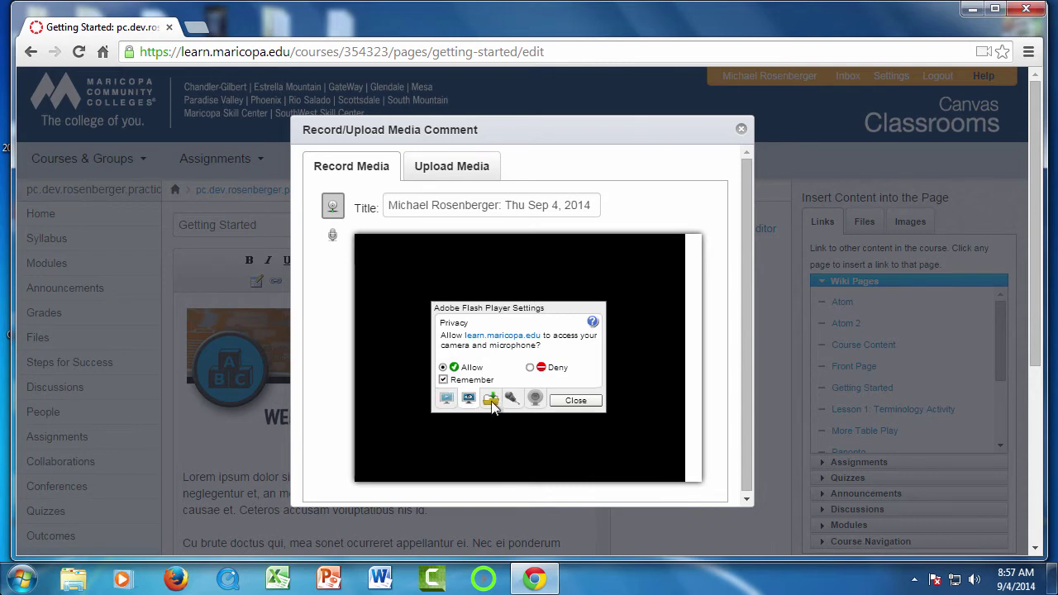
pyautogui.click(491, 400)
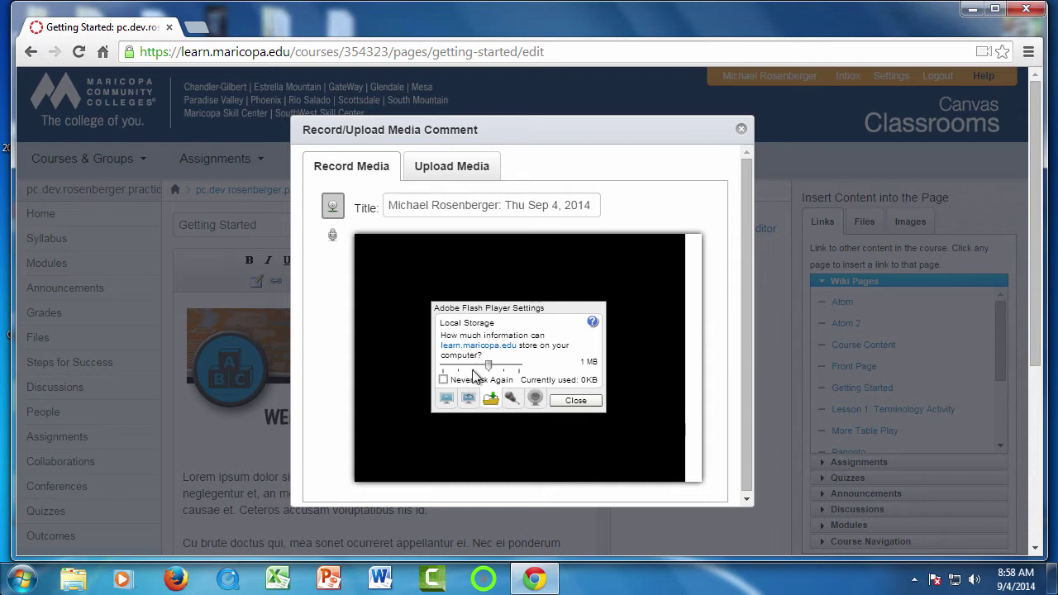
# Raise learn.maricopa.edu's local storage limit to 10 MB, check Microphone and Camera tabs, then close Flash settings
pyautogui.moveTo(490, 370); pyautogui.dragTo(503, 369)
pyautogui.click(511, 400)
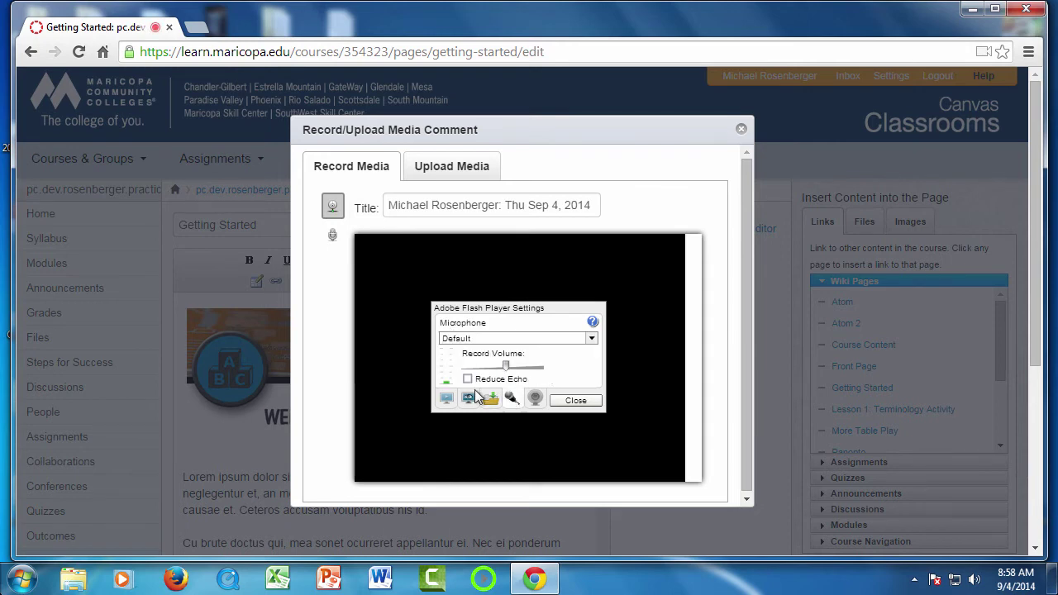
pyautogui.click(535, 399)
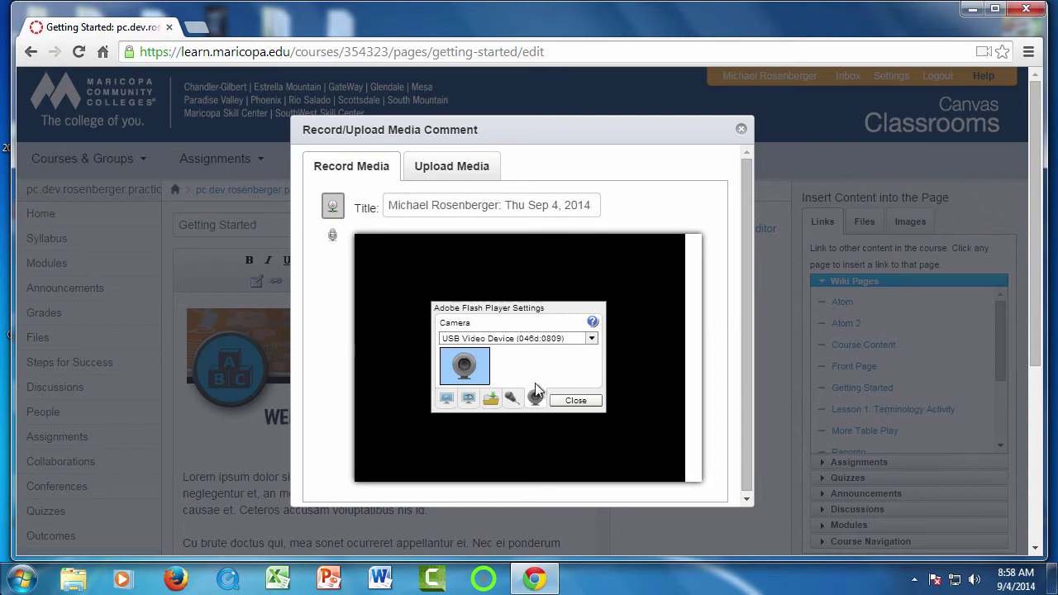
pyautogui.click(576, 401)
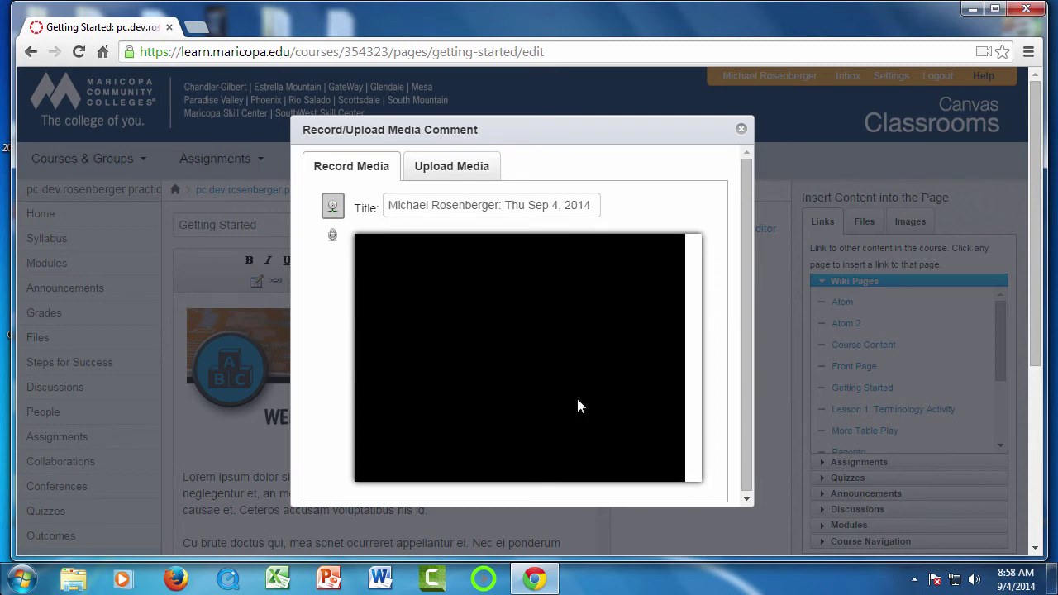
# Make an 8-second audio-only test recording in the Canvas recorder, then switch back to webcam mode
pyautogui.click(332, 235)
pyautogui.click(333, 208)
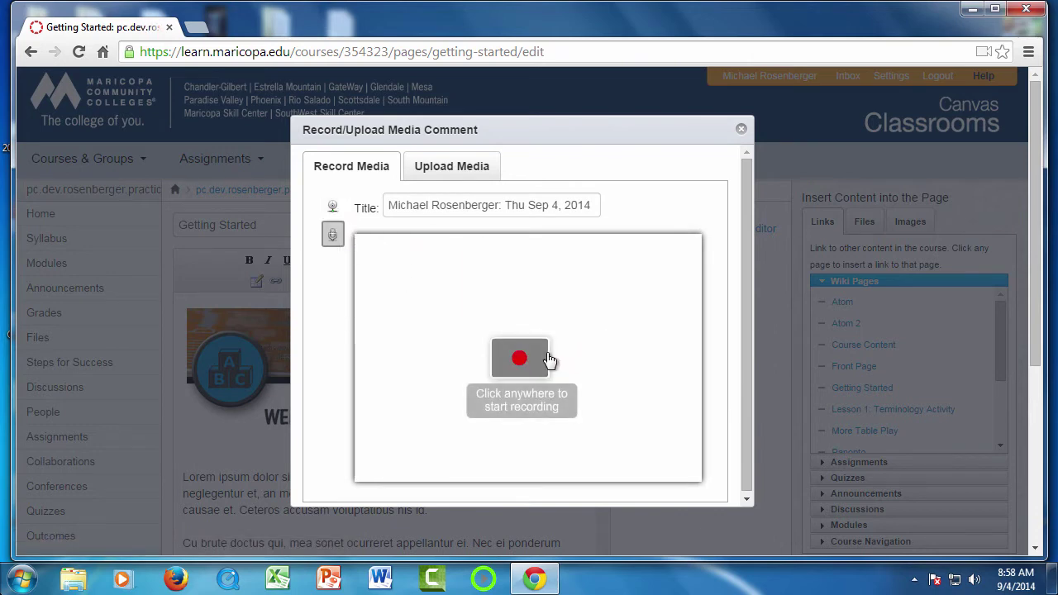
pyautogui.click(522, 362)
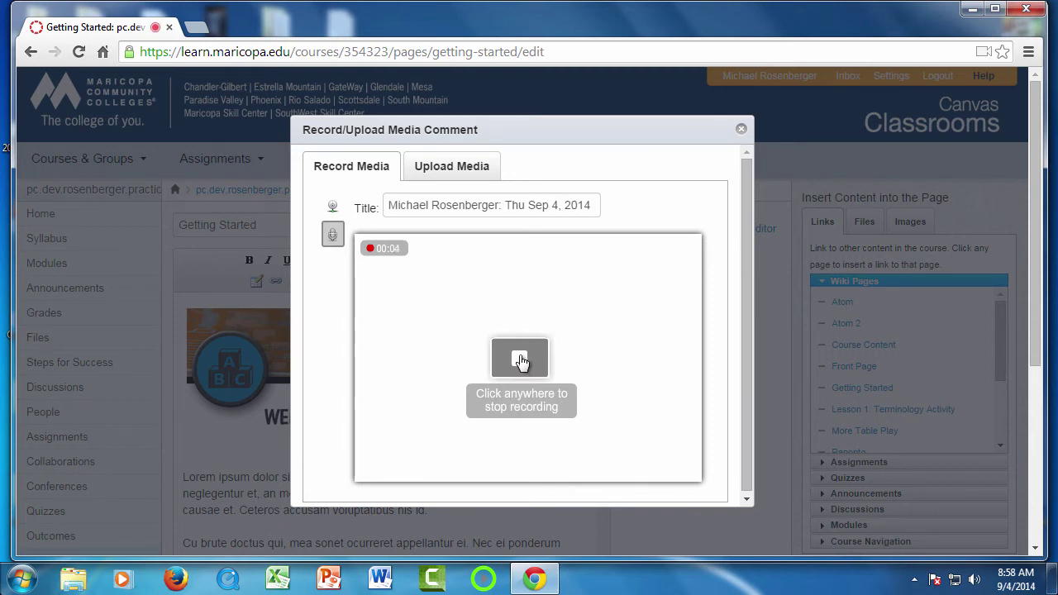
pyautogui.click(521, 362)
pyautogui.moveTo(677, 378)
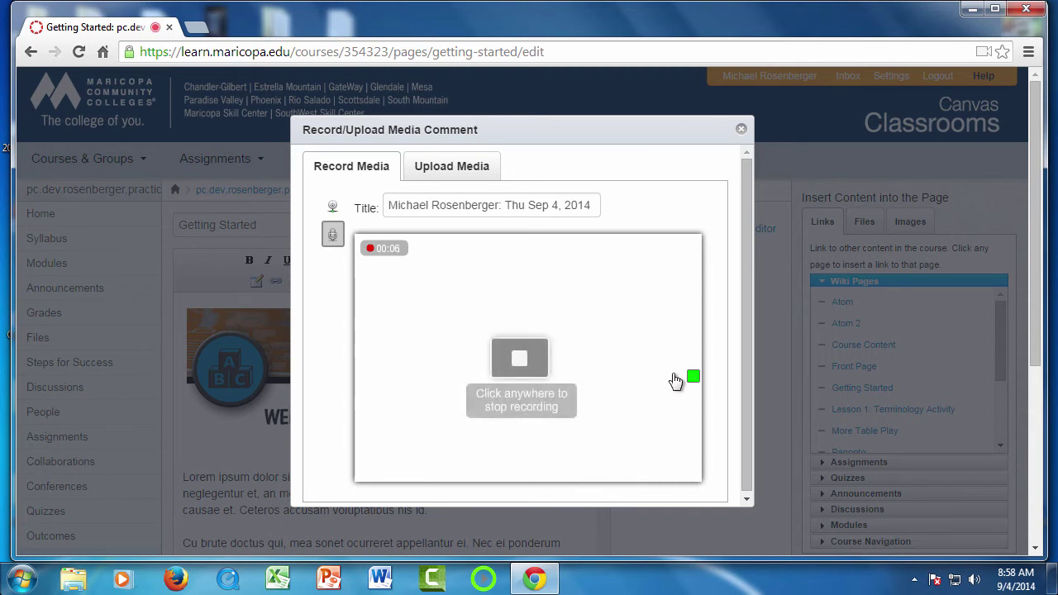
pyautogui.click(522, 362)
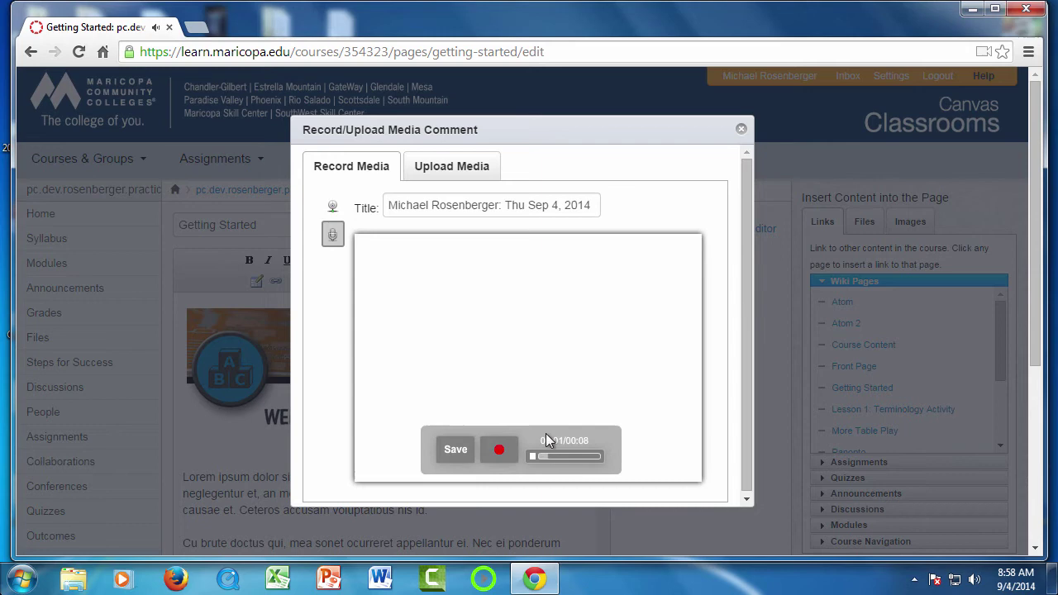
pyautogui.click(331, 208)
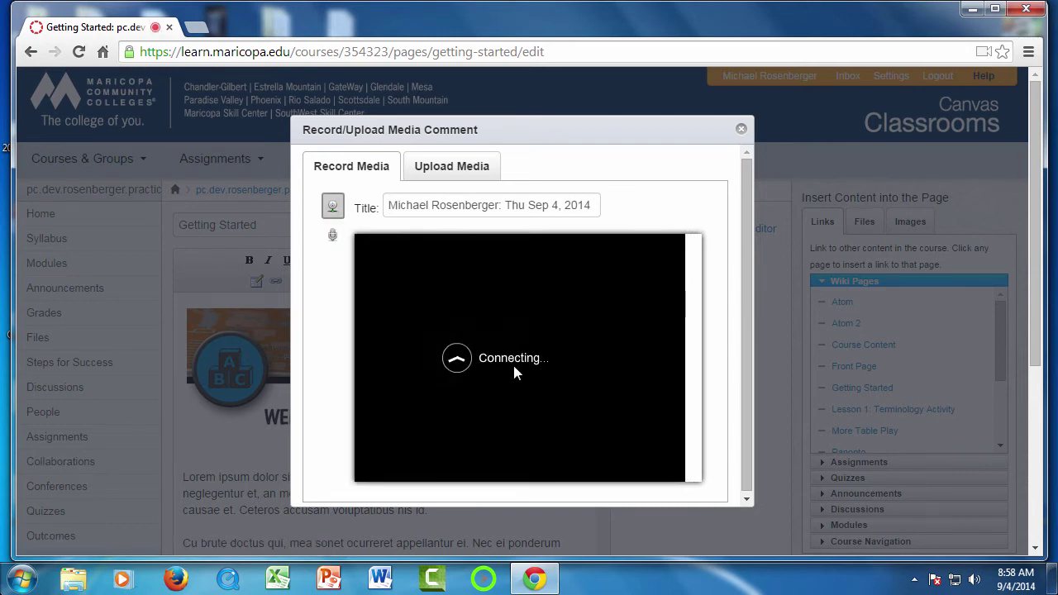
# Record a 16-second webcam test clip, briefly glancing at the Flash options menu before stopping
pyautogui.click(510, 370)
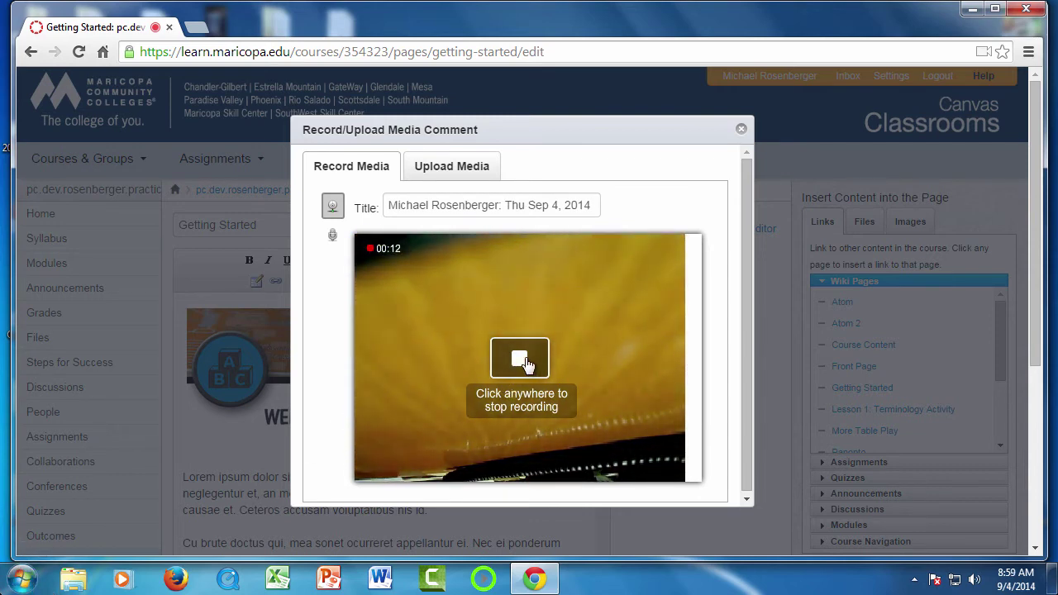
pyautogui.rightClick(583, 362)
pyautogui.click(628, 445)
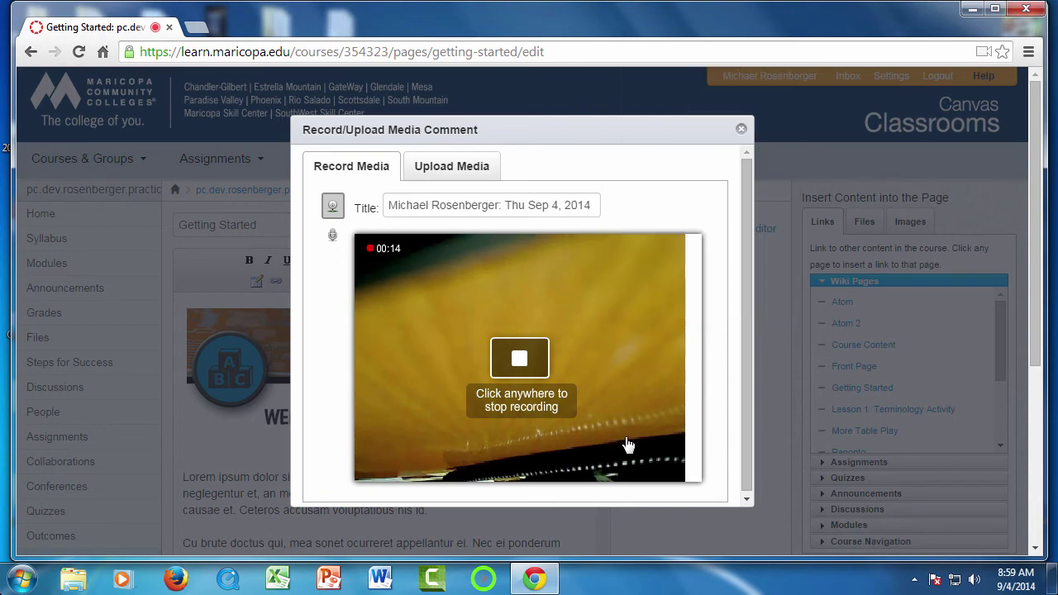
pyautogui.click(628, 445)
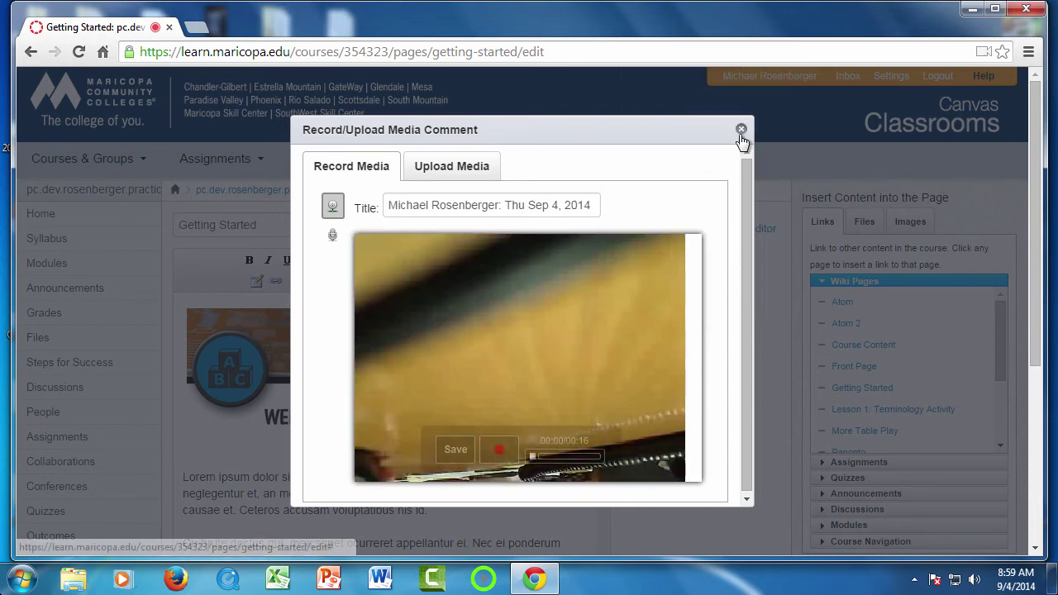
# Close the Record/Upload Media dialog and open Chrome Settings with advanced settings expanded
pyautogui.click(740, 130)
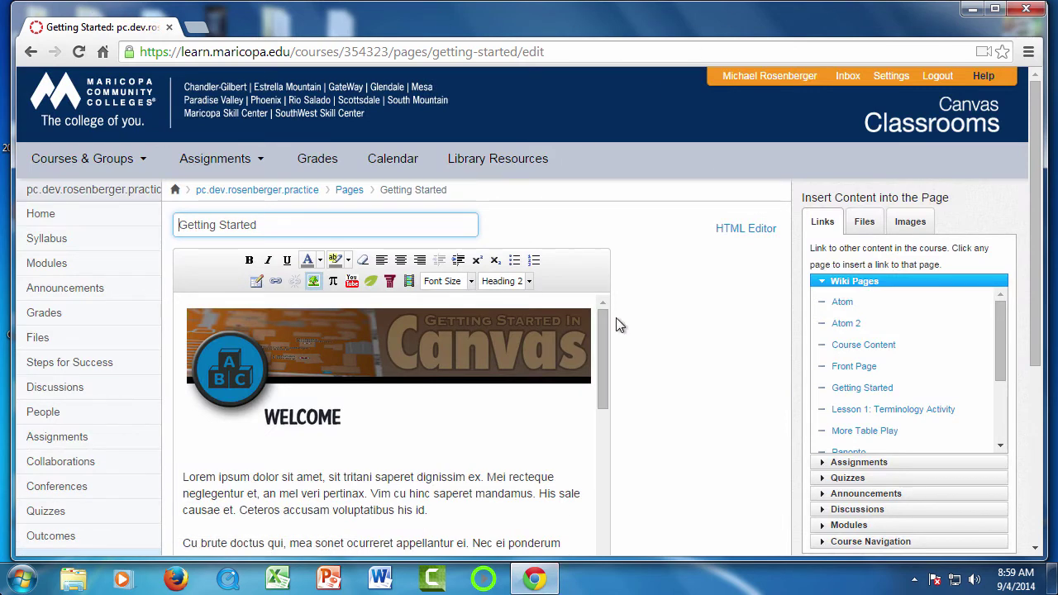
pyautogui.click(1028, 53)
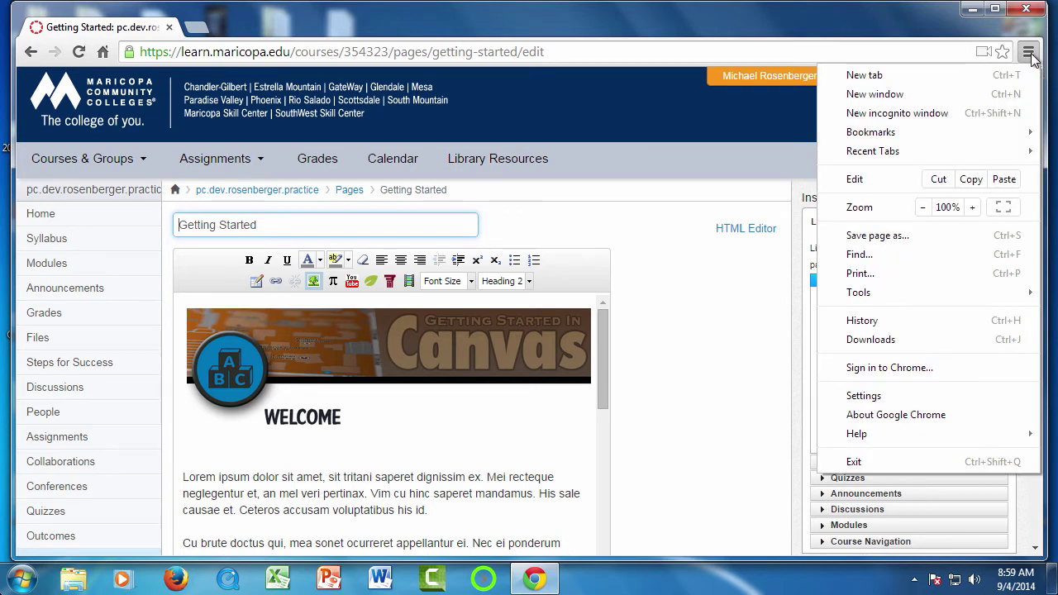
pyautogui.click(909, 396)
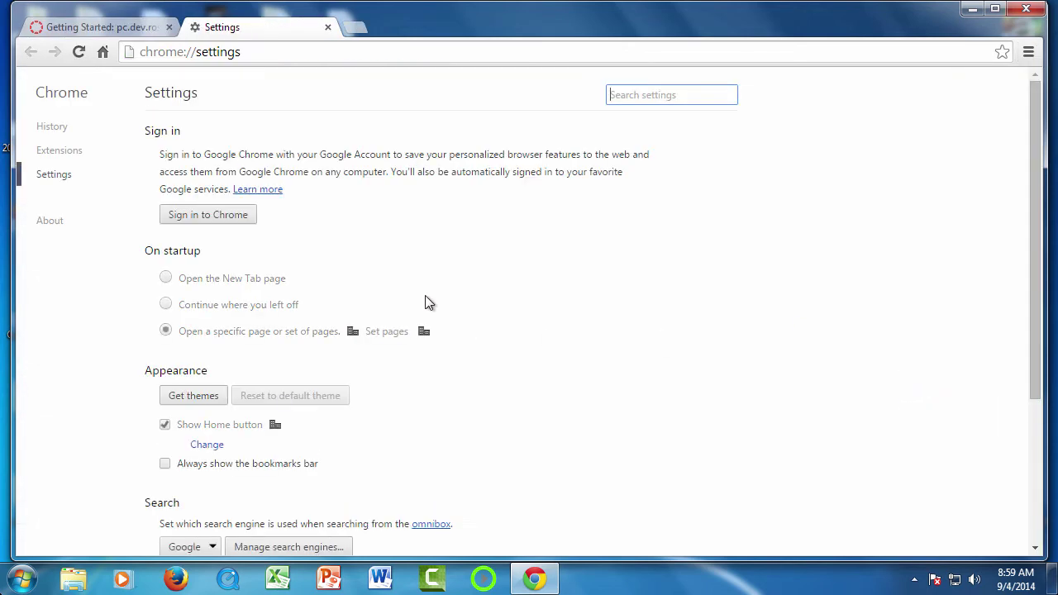
pyautogui.click(58, 182)
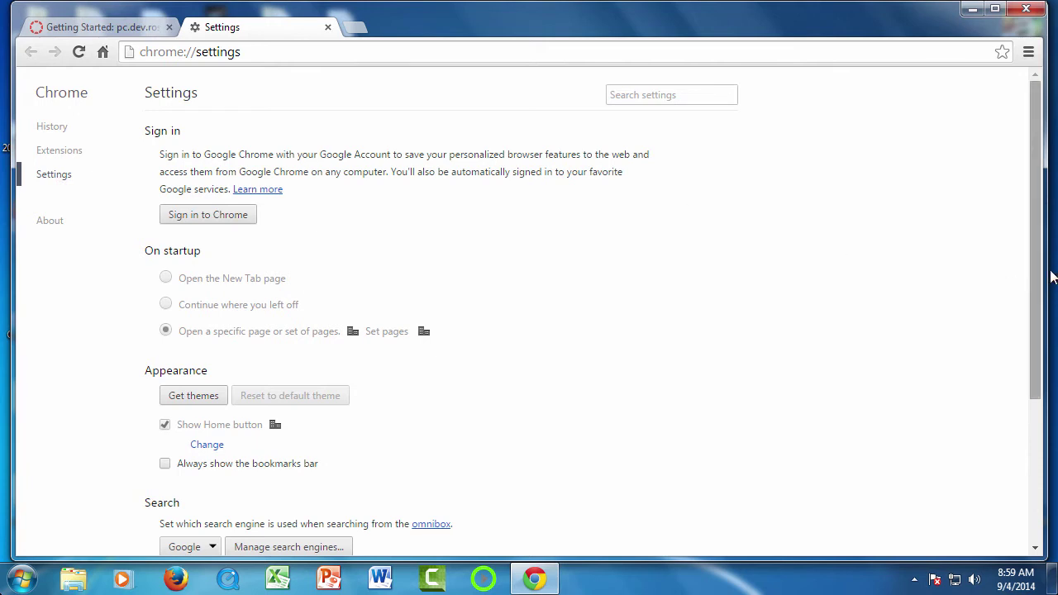
pyautogui.moveTo(1034, 272); pyautogui.dragTo(1033, 419)
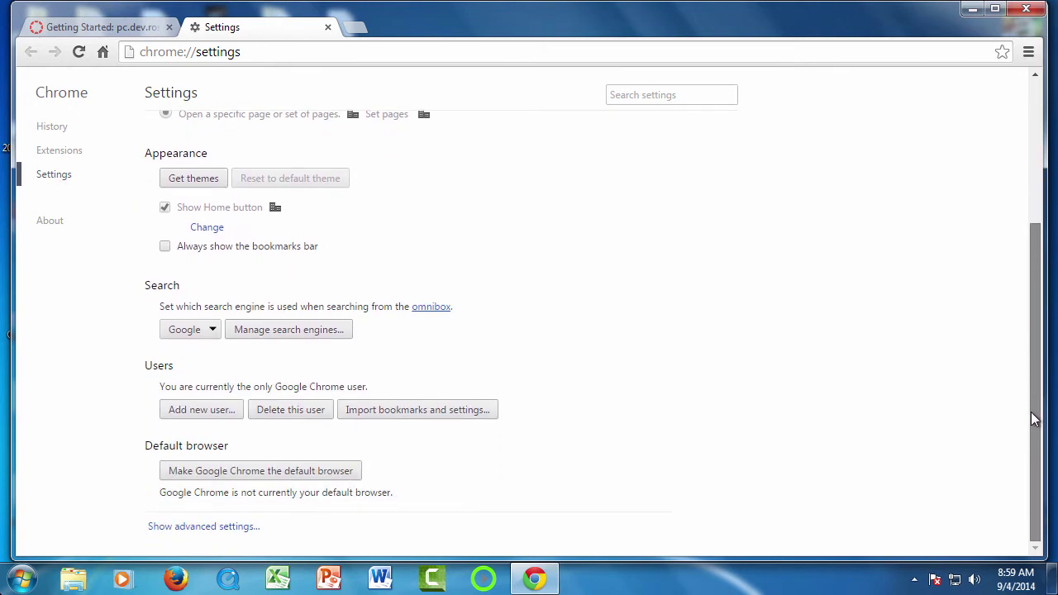
pyautogui.click(197, 527)
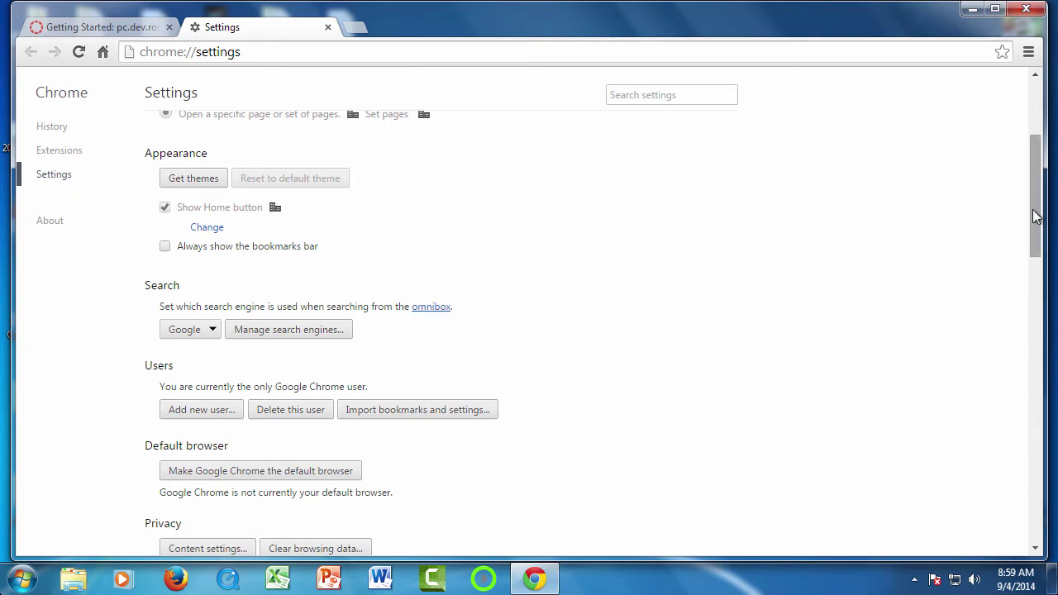
pyautogui.moveTo(1036, 217); pyautogui.dragTo(1036, 318)
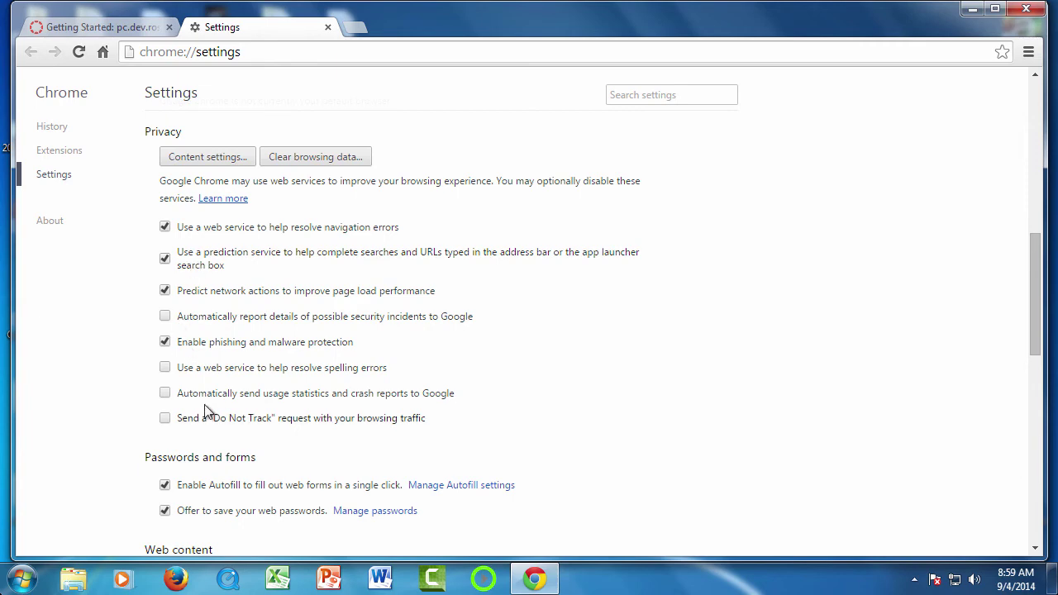
# Open Chrome's Content settings and scroll to Media, which asks before allowing camera and microphone access
pyautogui.click(213, 158)
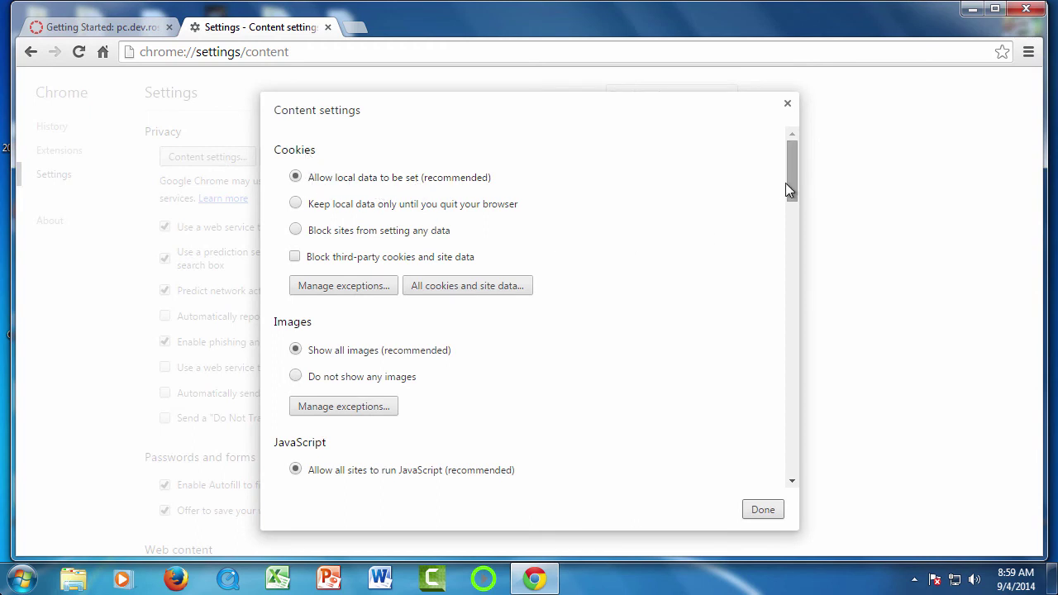
pyautogui.moveTo(788, 182); pyautogui.dragTo(789, 212)
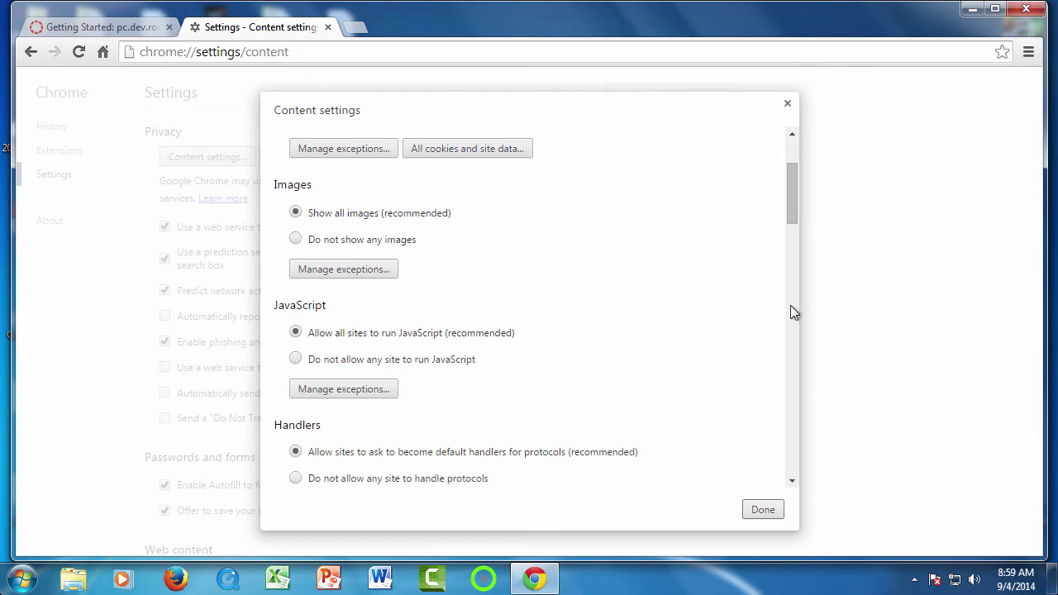
pyautogui.moveTo(789, 215); pyautogui.dragTo(791, 278)
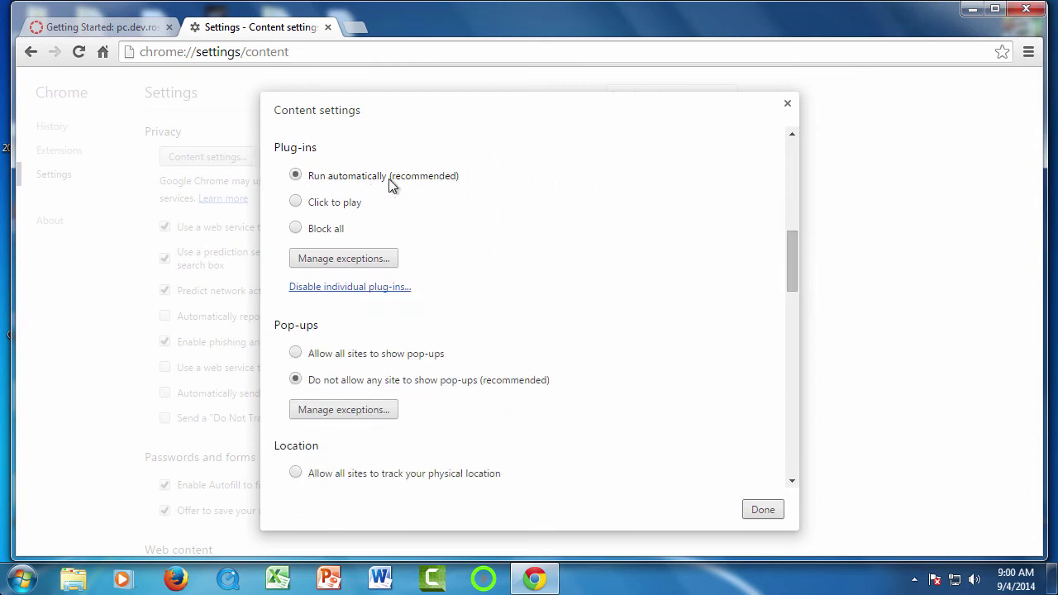
pyautogui.moveTo(790, 280); pyautogui.dragTo(791, 413)
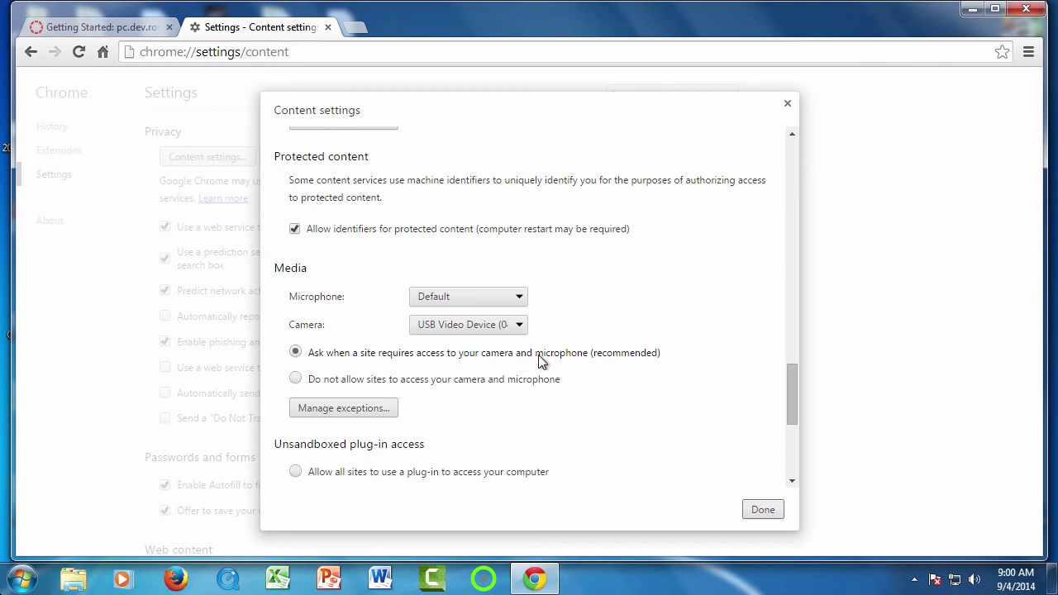
pyautogui.click(374, 408)
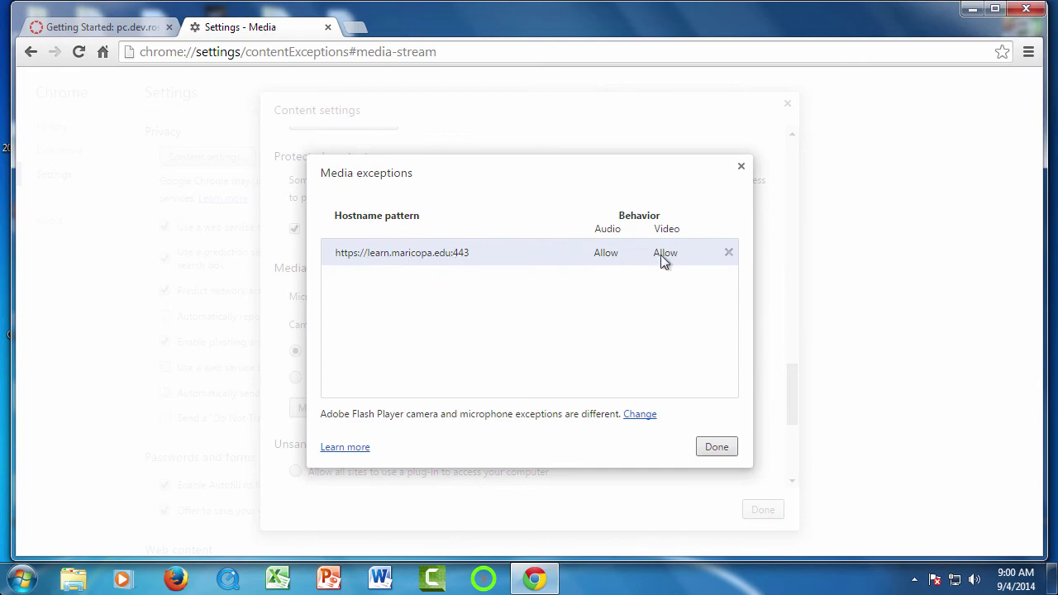
pyautogui.click(716, 447)
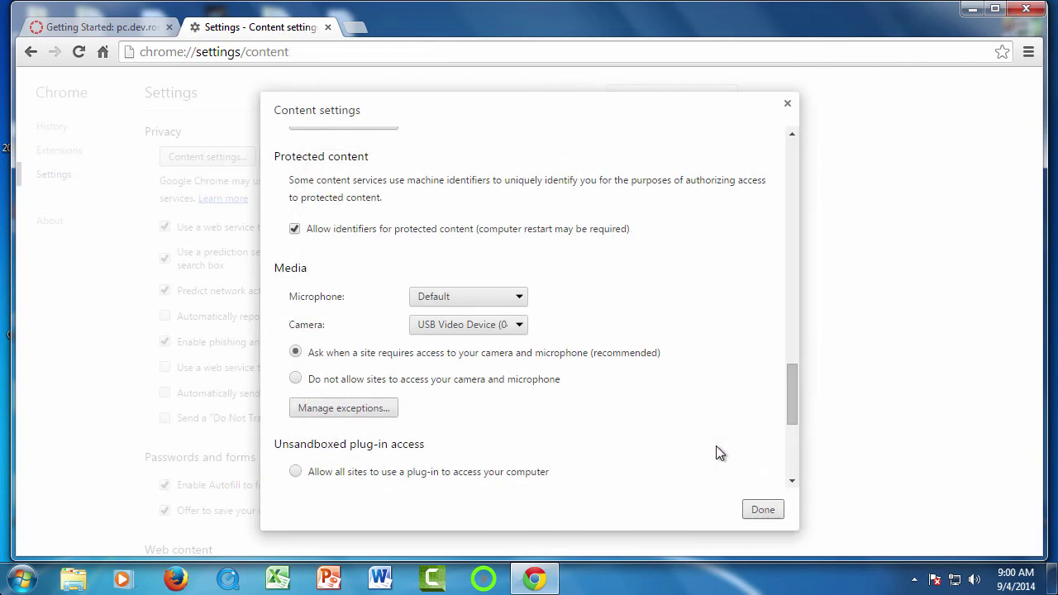
pyautogui.click(763, 508)
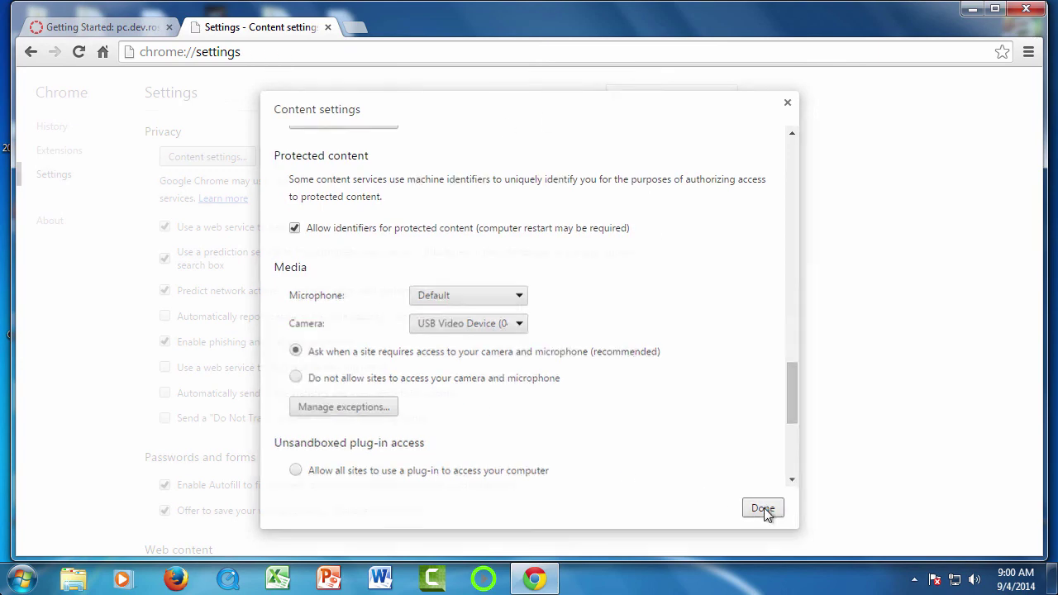